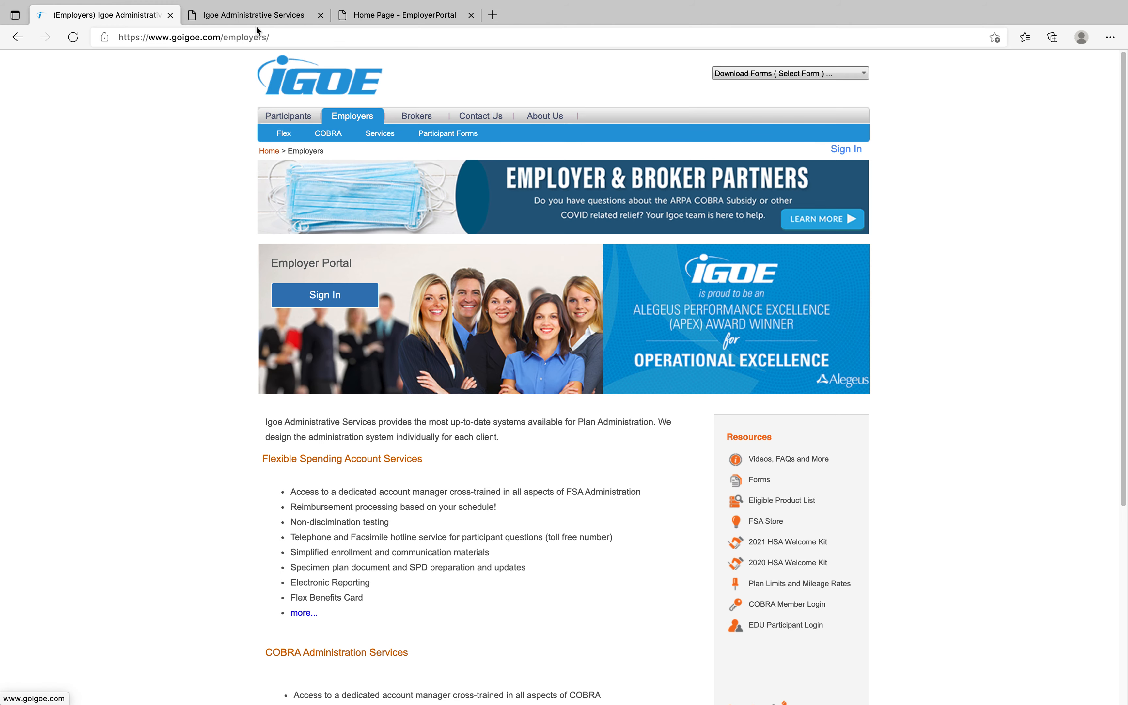
Switch to the Igoe Administrative Services tab showing the COBRApoint sign-in page
{"action": "left_click", "coordinate": [264, 17]}
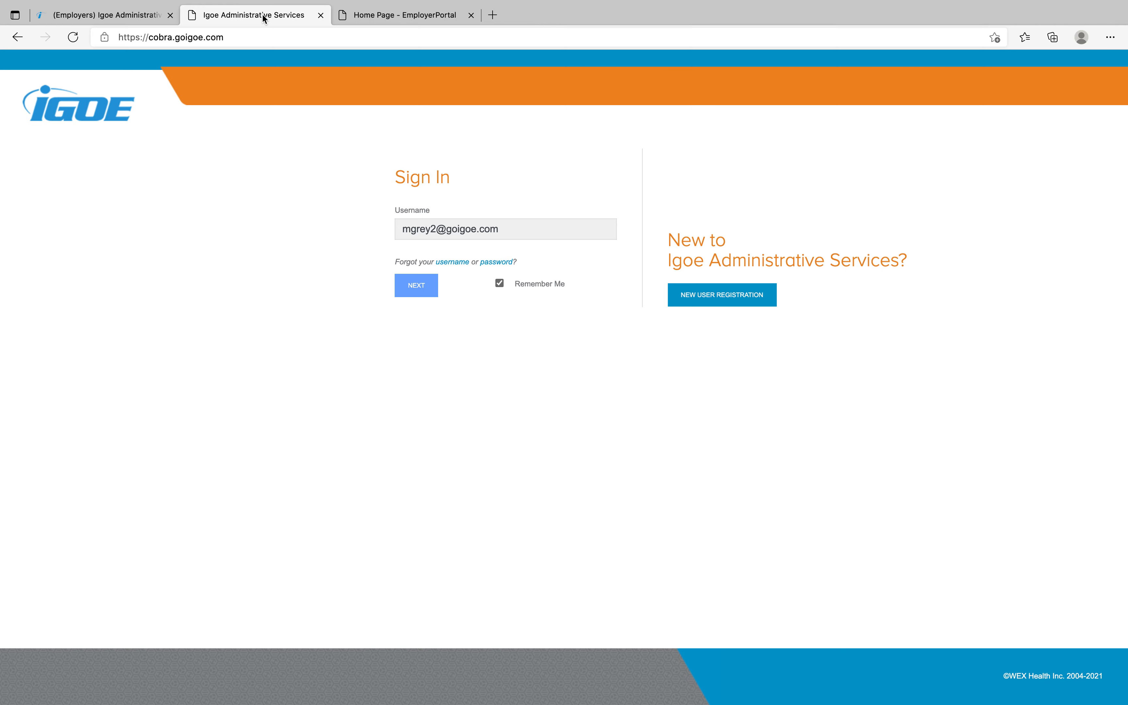
Switch to the Sample Company employer portal home page and expand the Members menu
{"action": "left_click", "coordinate": [385, 23]}
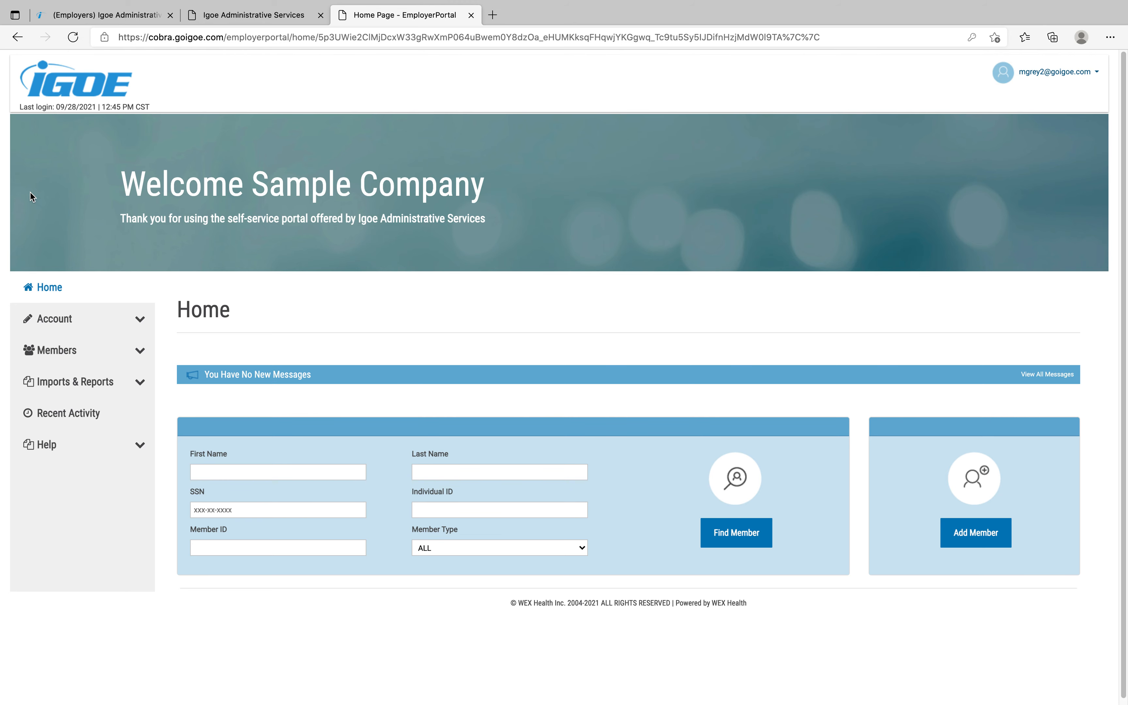
{"action": "left_click", "coordinate": [55, 356]}
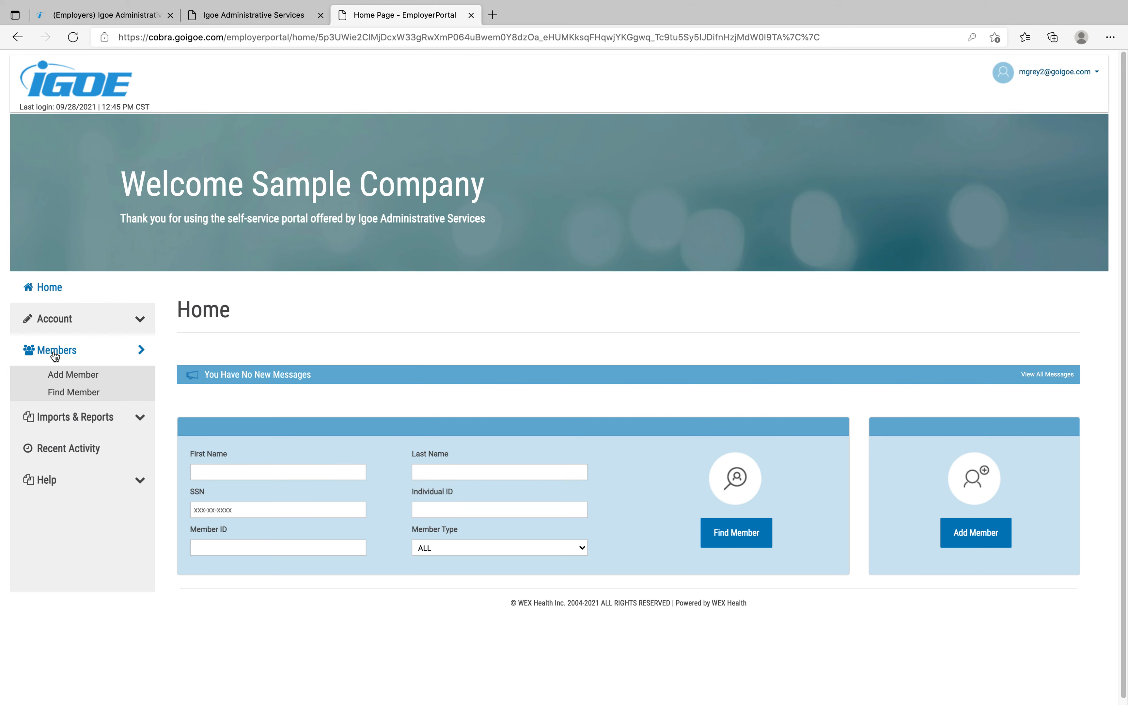
Choose Add Member and continue with a Qualified Beneficiary
{"action": "left_click", "coordinate": [56, 375]}
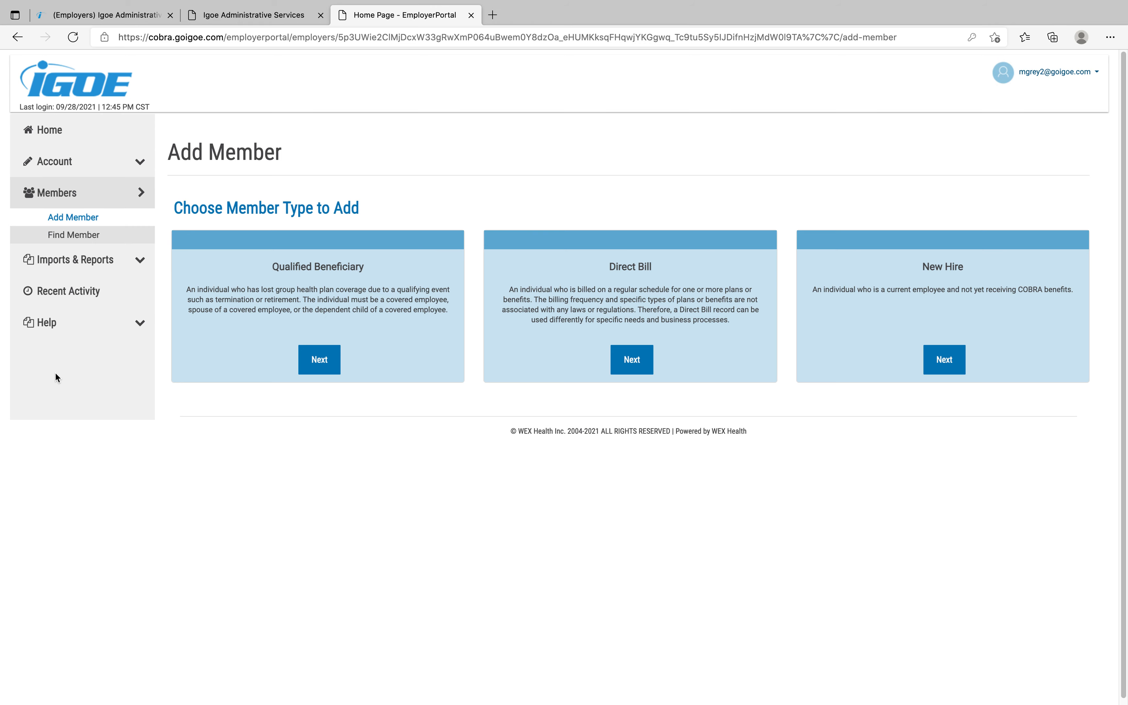
{"action": "left_click", "coordinate": [328, 361]}
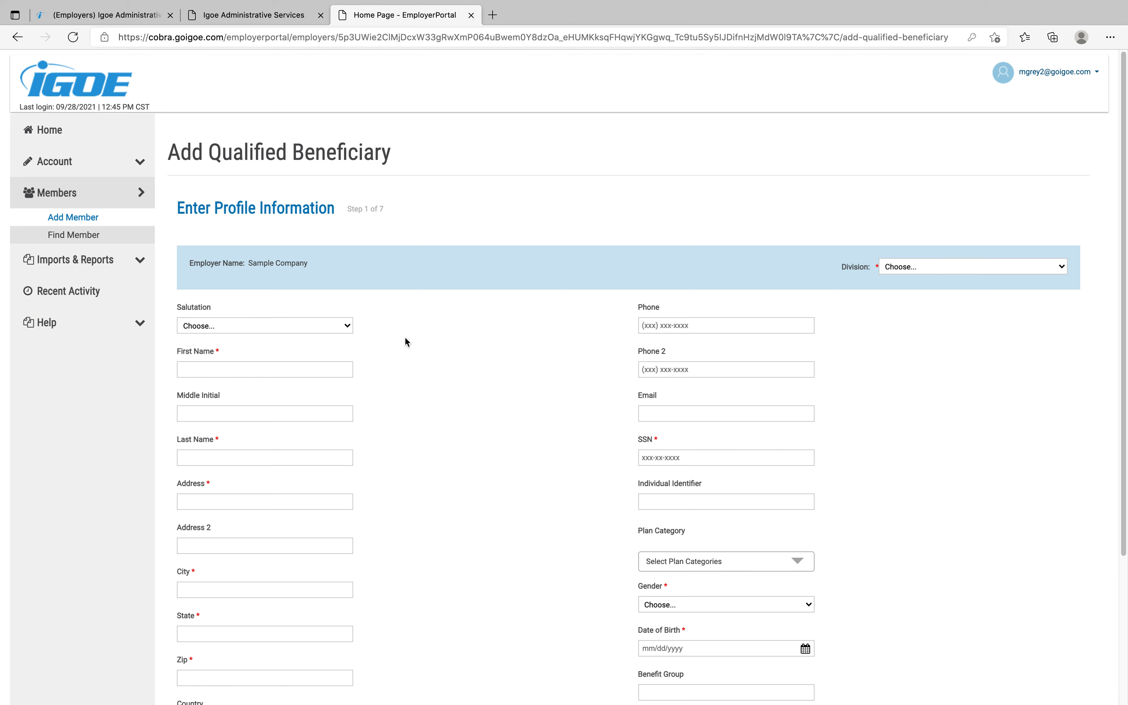
Assign the Sample Company division and enter the beneficiary's first and last name
{"action": "left_click", "coordinate": [1060, 274]}
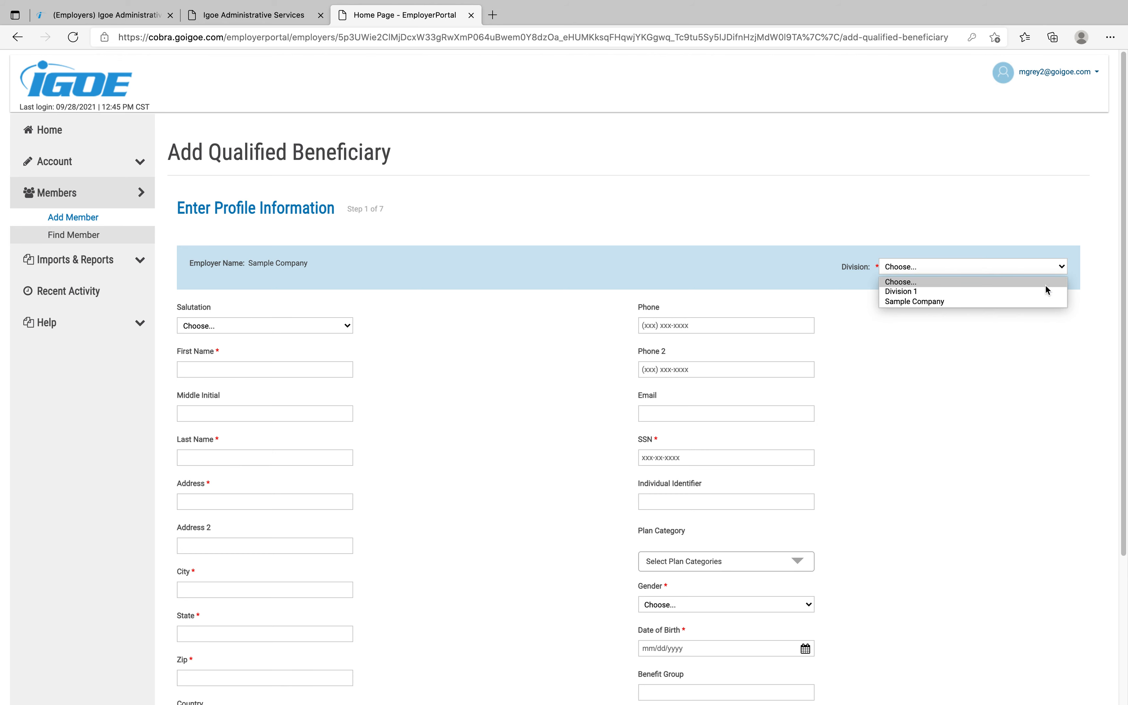
{"action": "left_click", "coordinate": [1041, 298]}
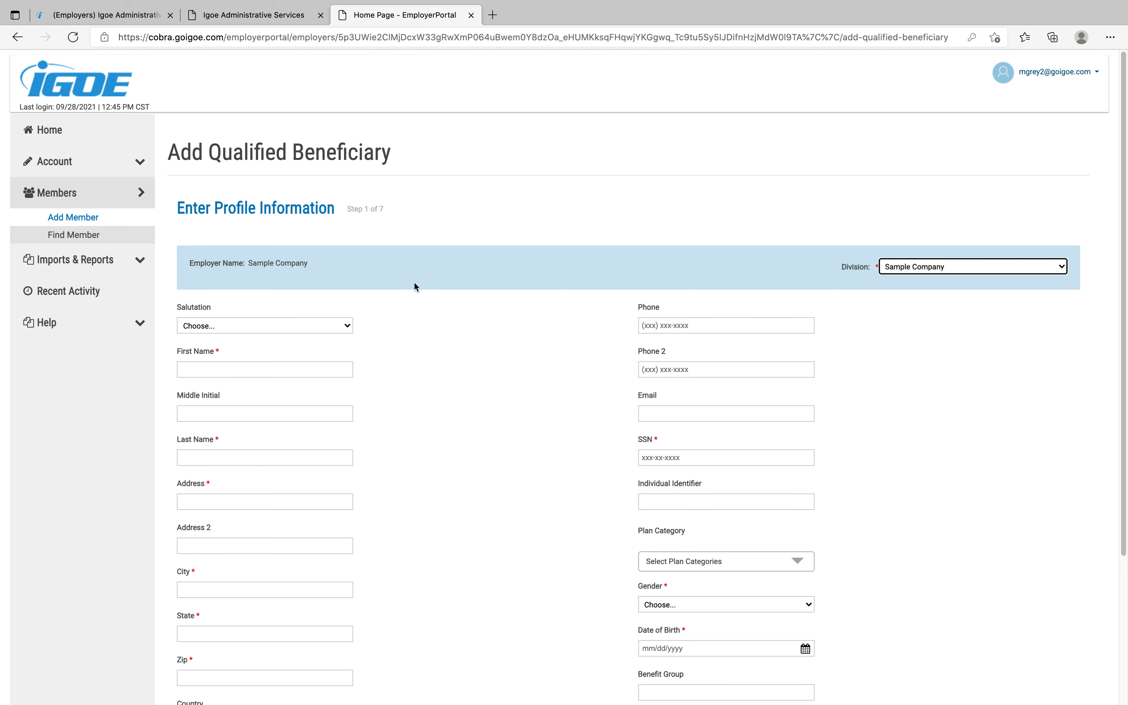
{"action": "left_click", "coordinate": [325, 367]}
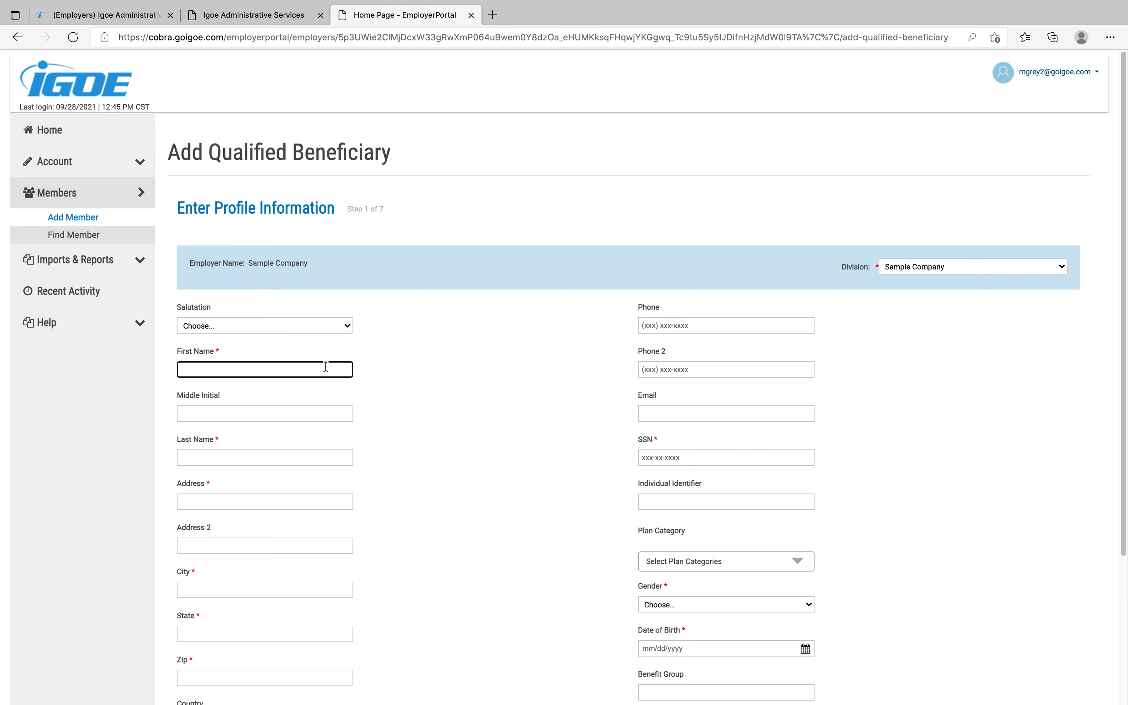
{"action": "type", "text": "JOE"}
{"action": "key", "text": "Tab"}
{"action": "key", "text": "Tab"}
{"action": "type", "text": "DOE"}
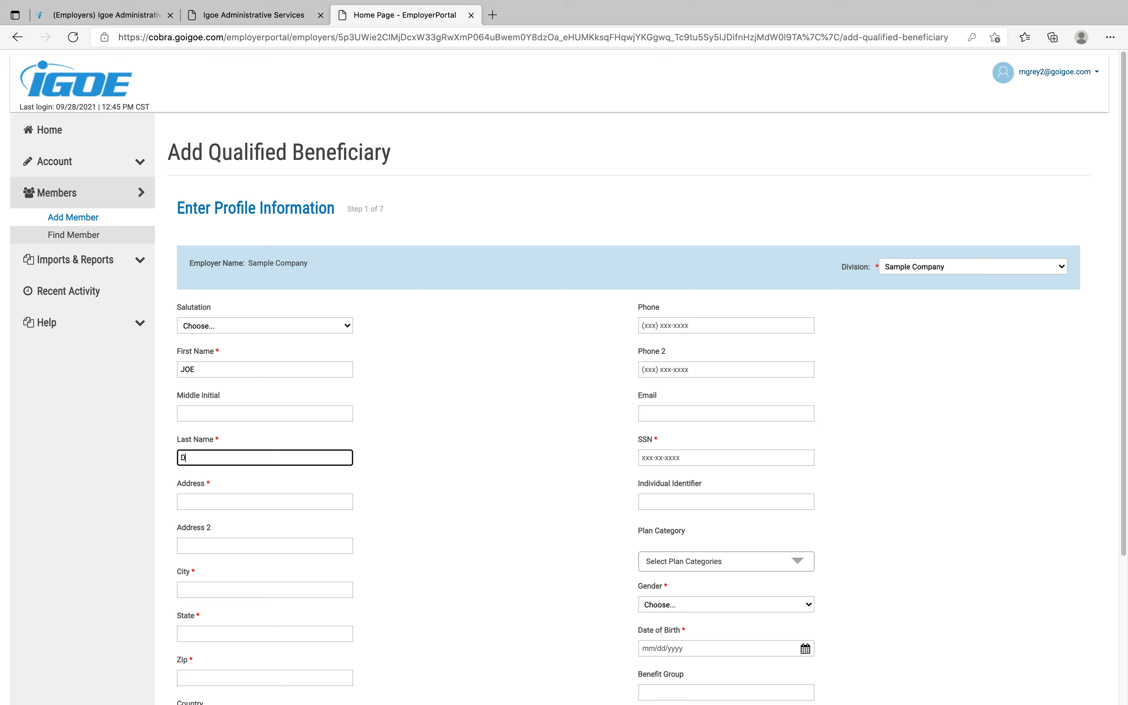
Enter the beneficiary's street address, city, state and zip code
{"action": "key", "text": "Tab"}
{"action": "type", "text": "123 MAIN ST"}
{"action": "key", "text": "Tab"}
{"action": "key", "text": "Tab"}
{"action": "type", "text": "SAN DIEGO"}
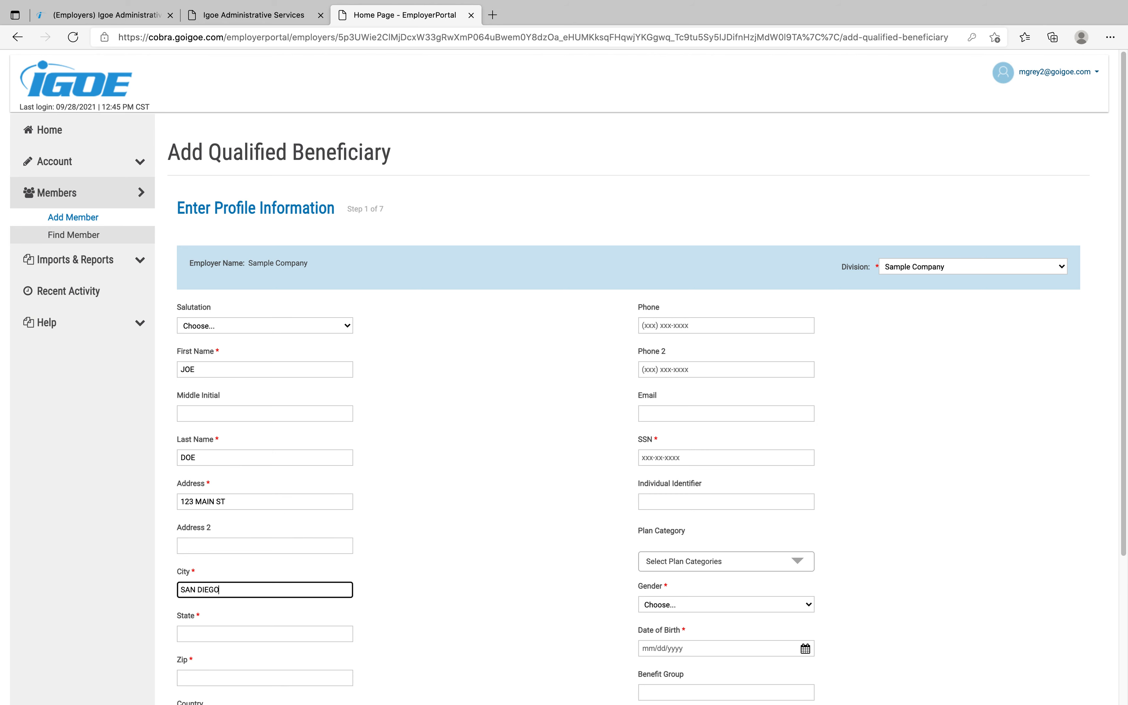
{"action": "key", "text": "Tab"}
{"action": "type", "text": "CA"}
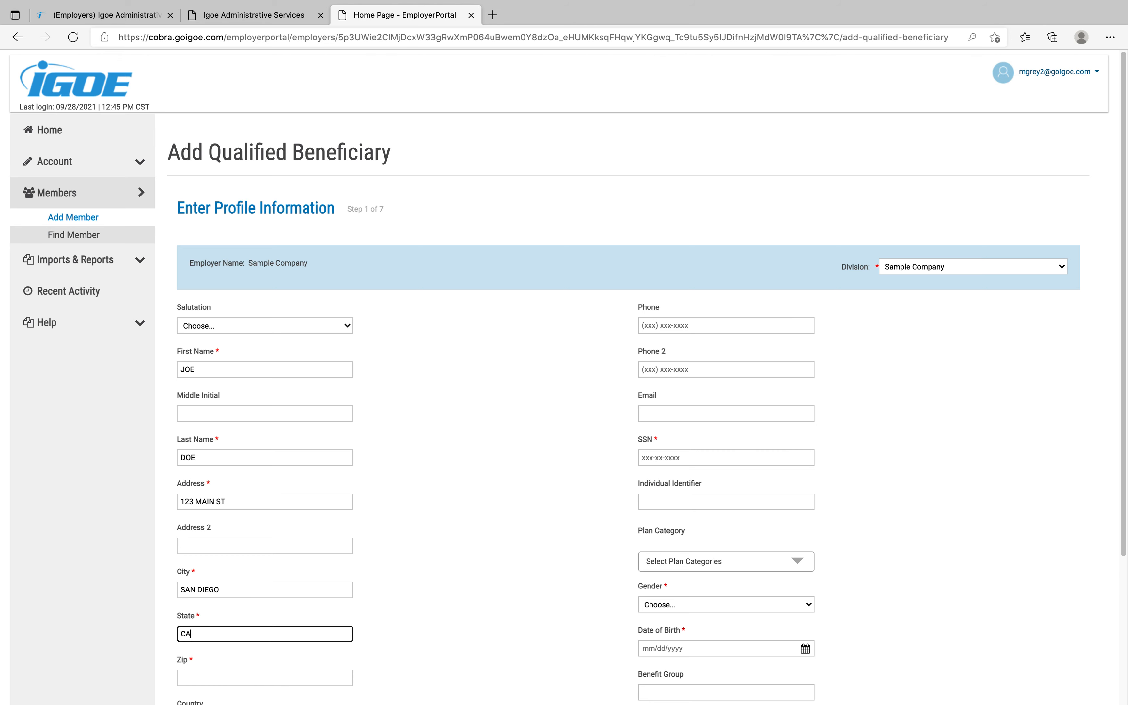
{"action": "key", "text": "Tab"}
{"action": "type", "text": "9211"}
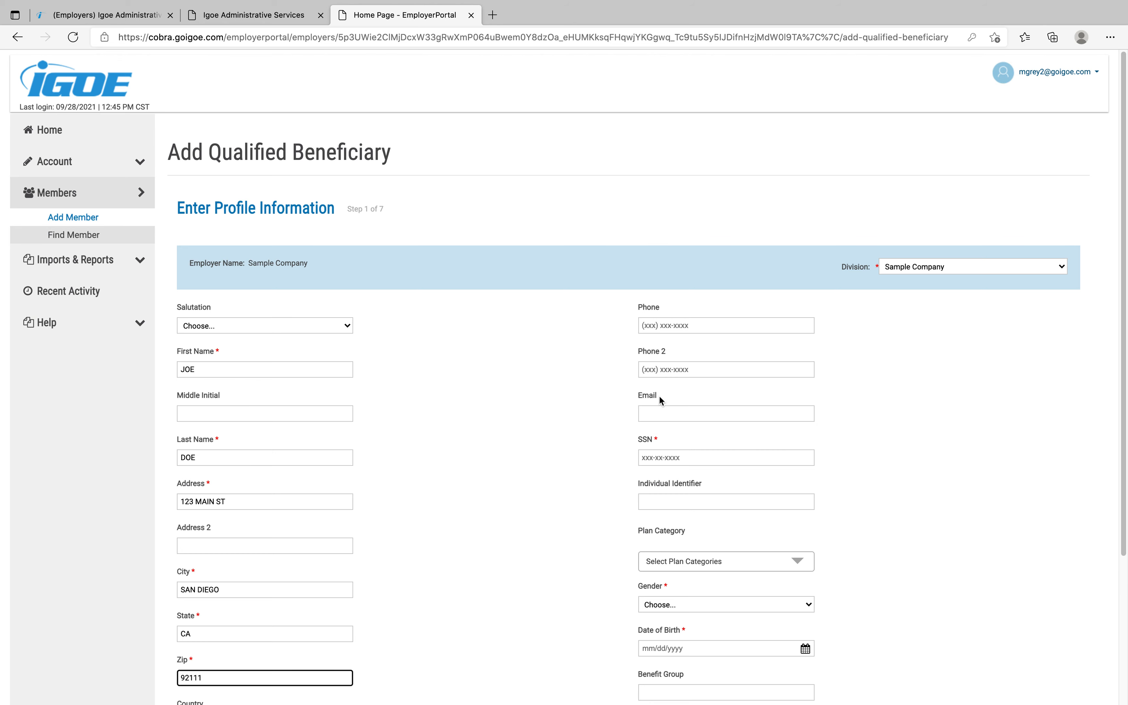
Enter the beneficiary's SSN, gender Male and birth date 01/01/1990
{"action": "left_click", "coordinate": [668, 459]}
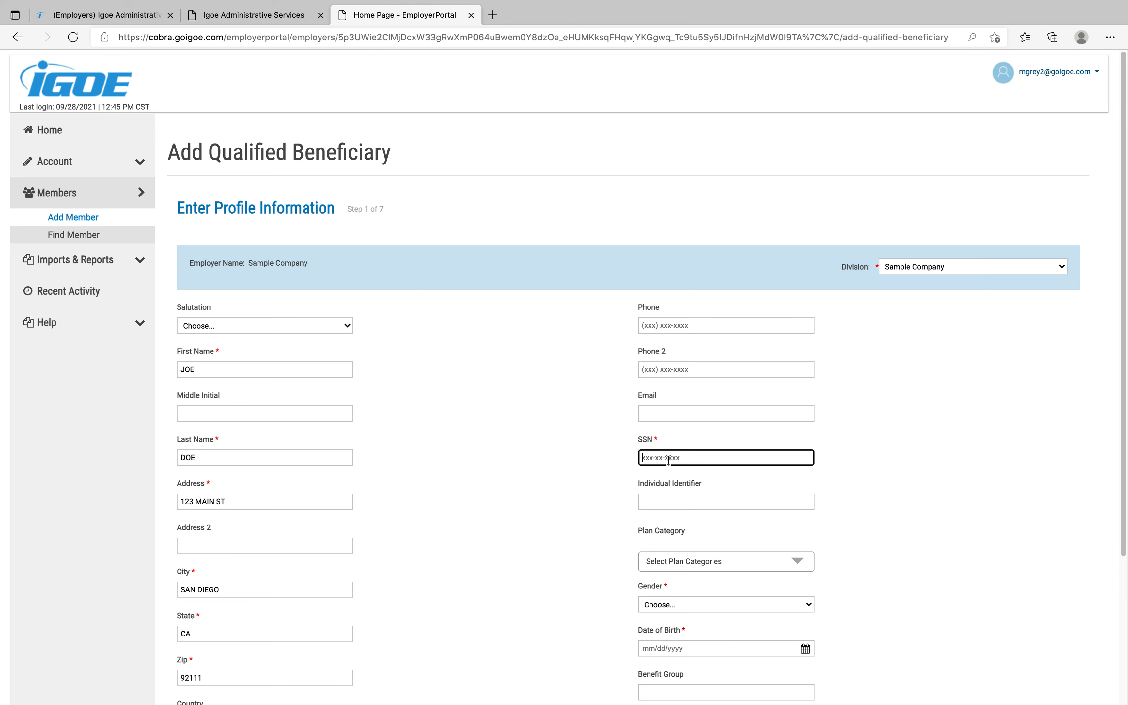
{"action": "type", "text": "796-97-6796"}
{"action": "scroll", "coordinate": [868, 532], "scroll_direction": "down", "scroll_amount": 5}
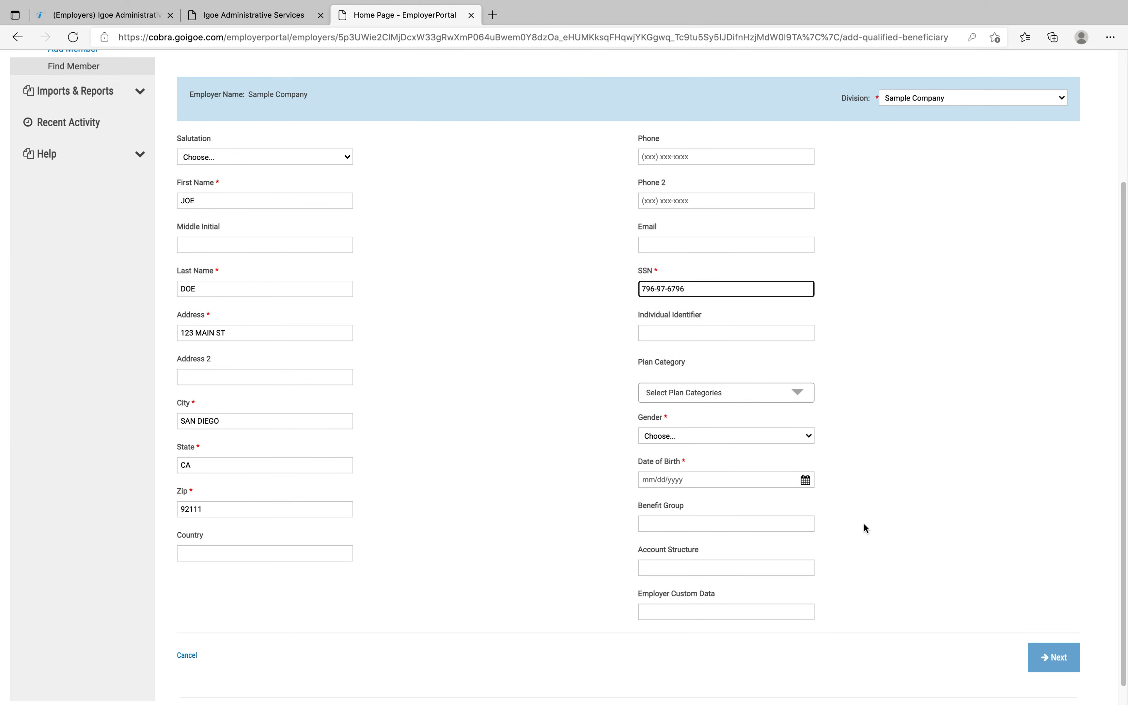
{"action": "left_click", "coordinate": [798, 437]}
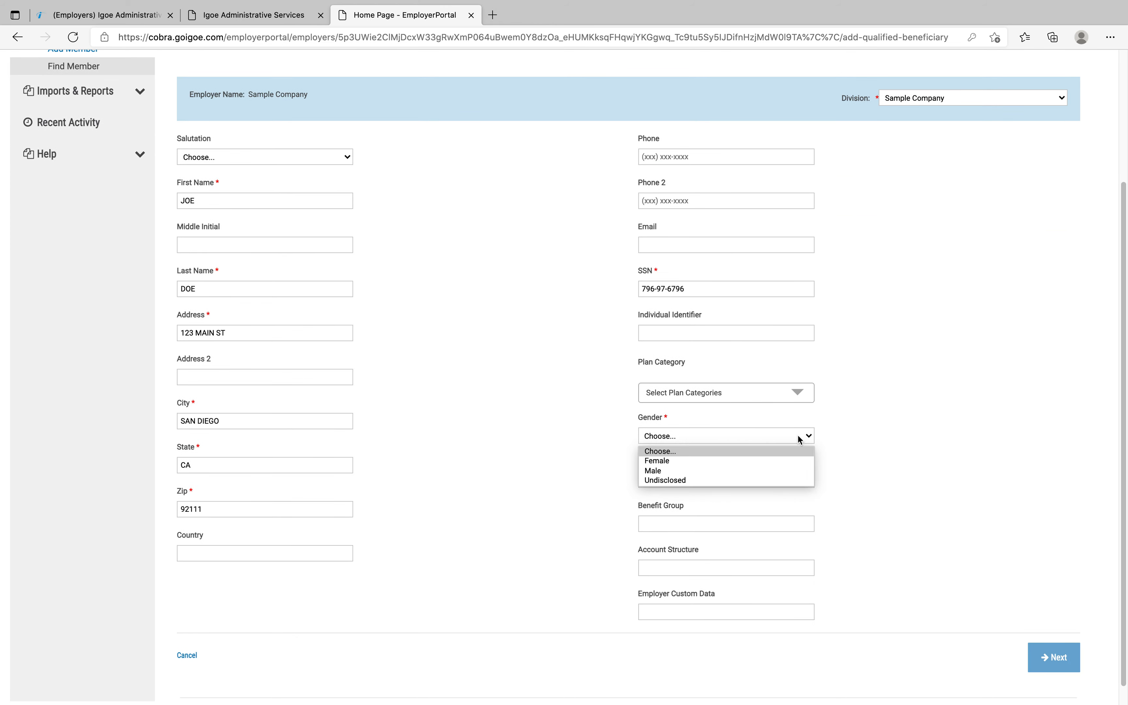
{"action": "left_click", "coordinate": [762, 469]}
{"action": "left_click", "coordinate": [730, 485]}
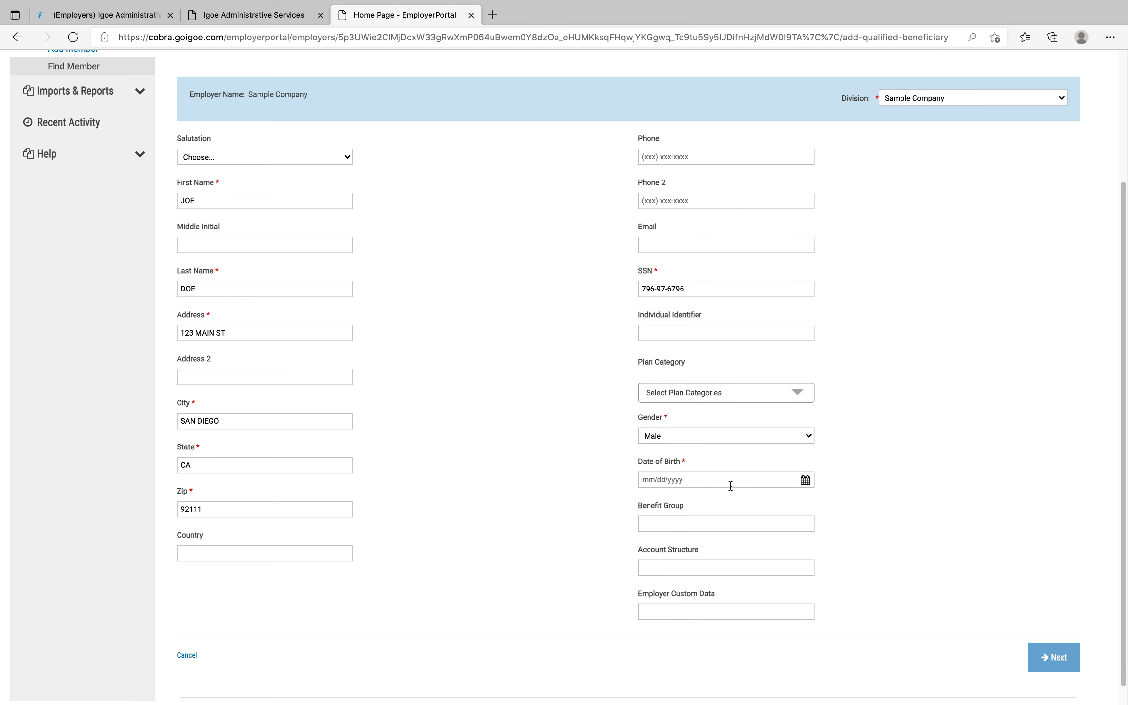
{"action": "type", "text": "01/01"}
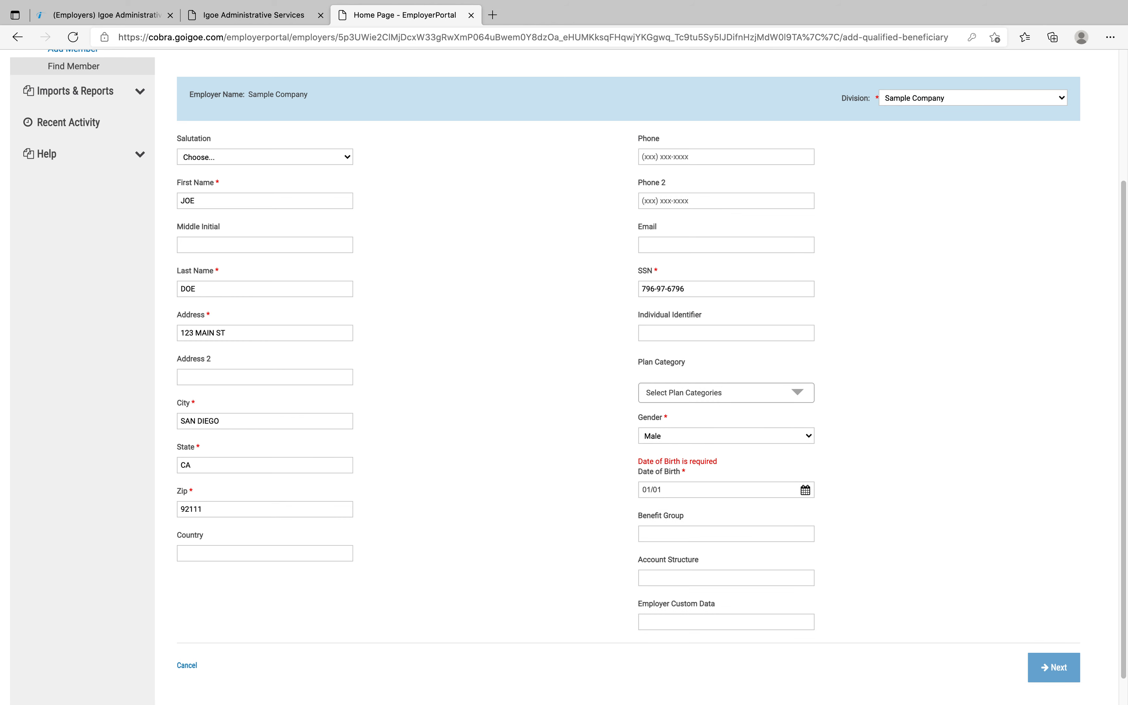
{"action": "type", "text": "/1990"}
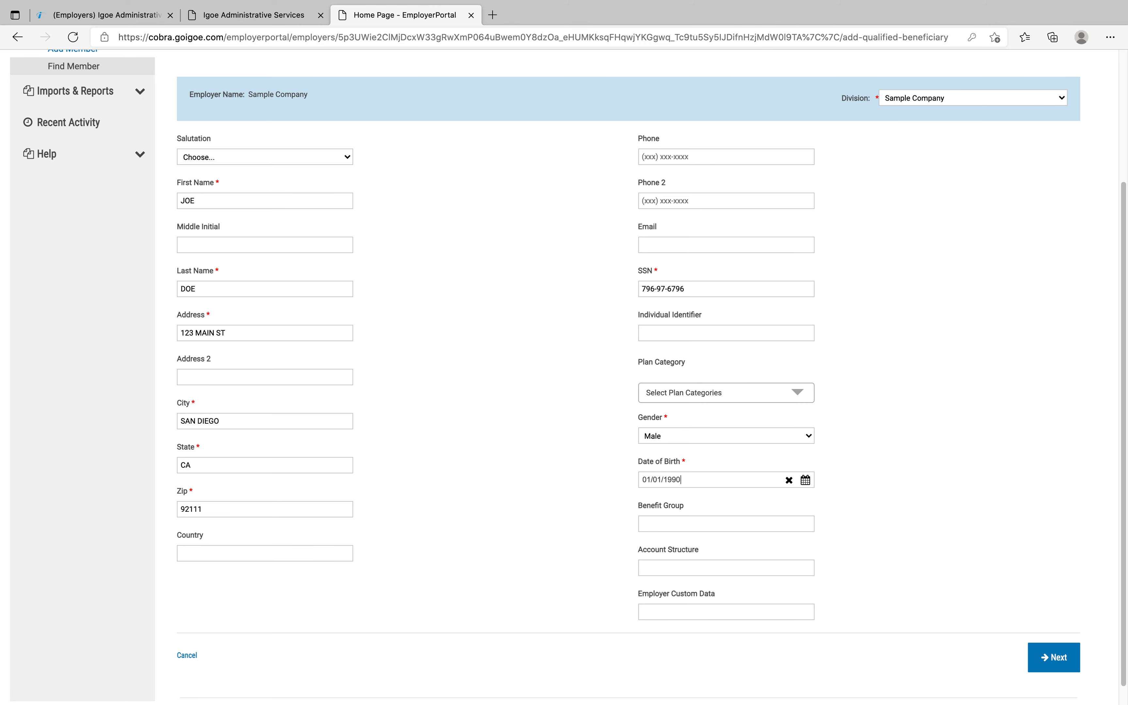
Submit the profile, then set Event Category Employee and Event Type Termination
{"action": "left_click", "coordinate": [1049, 661]}
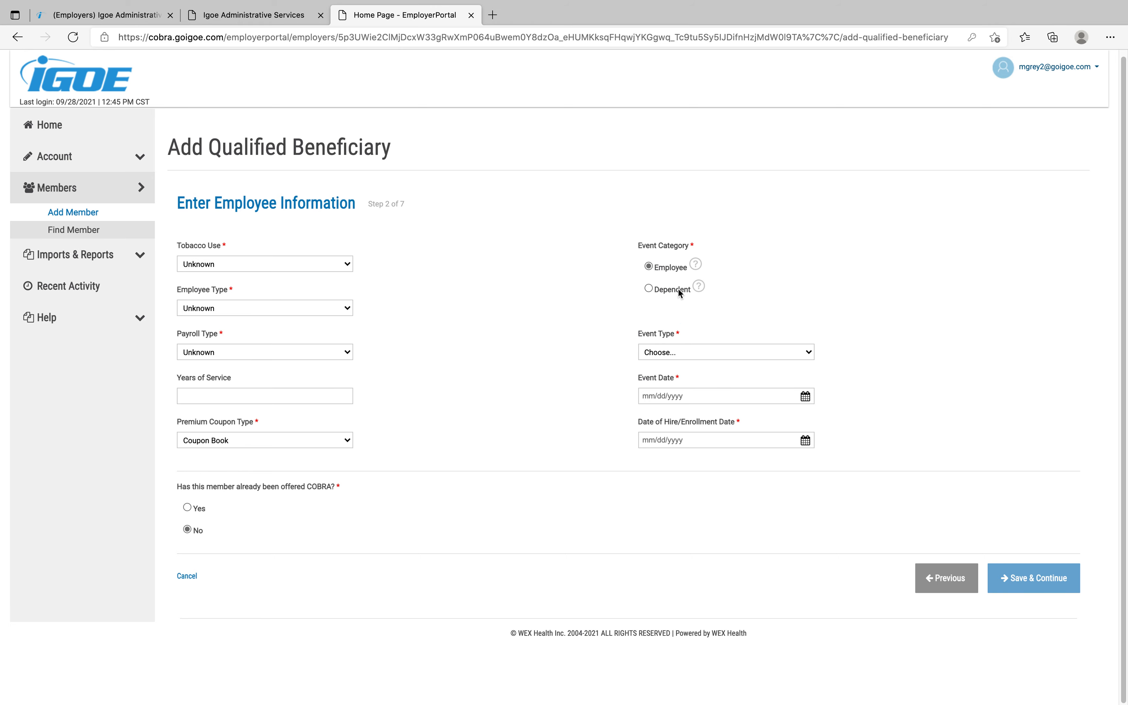
{"action": "left_click", "coordinate": [703, 351]}
{"action": "left_click", "coordinate": [703, 350]}
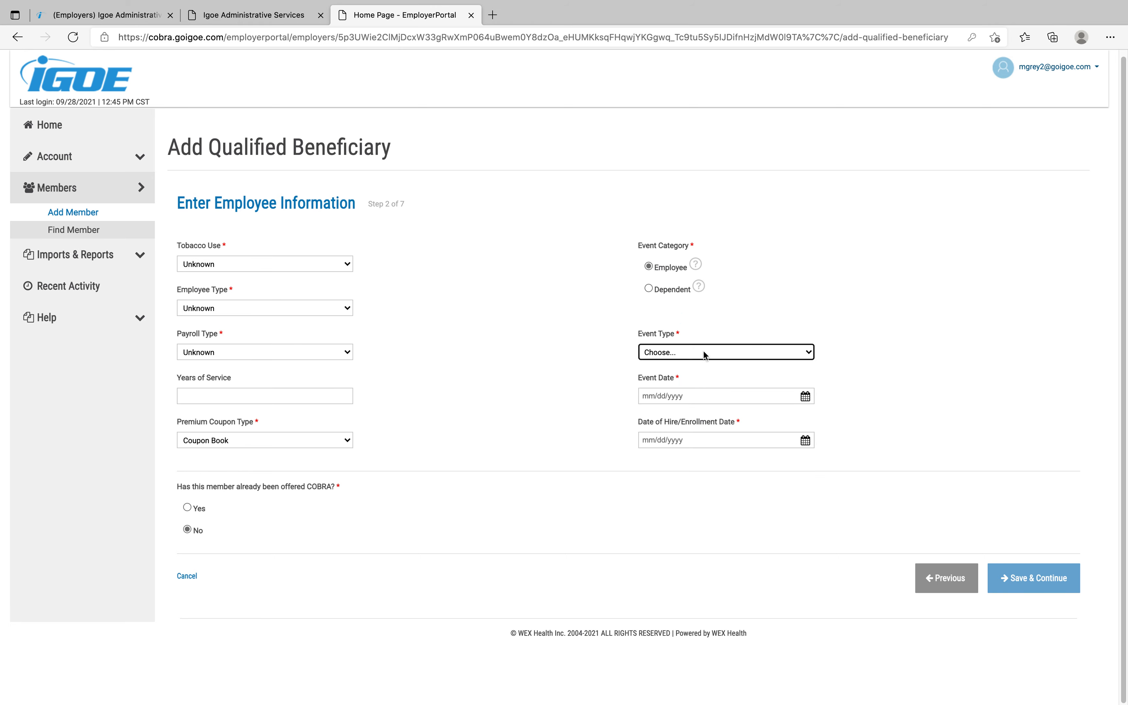
{"action": "left_click", "coordinate": [647, 288]}
{"action": "left_click", "coordinate": [688, 361]}
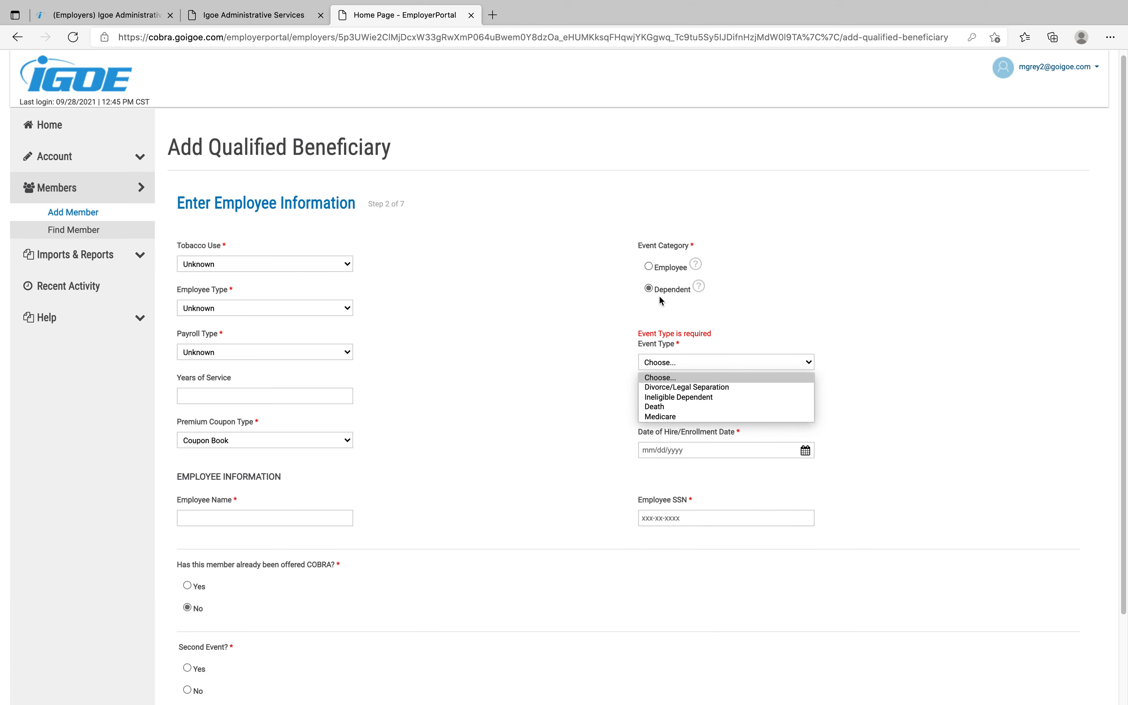
{"action": "left_click", "coordinate": [635, 306]}
{"action": "left_click", "coordinate": [649, 266]}
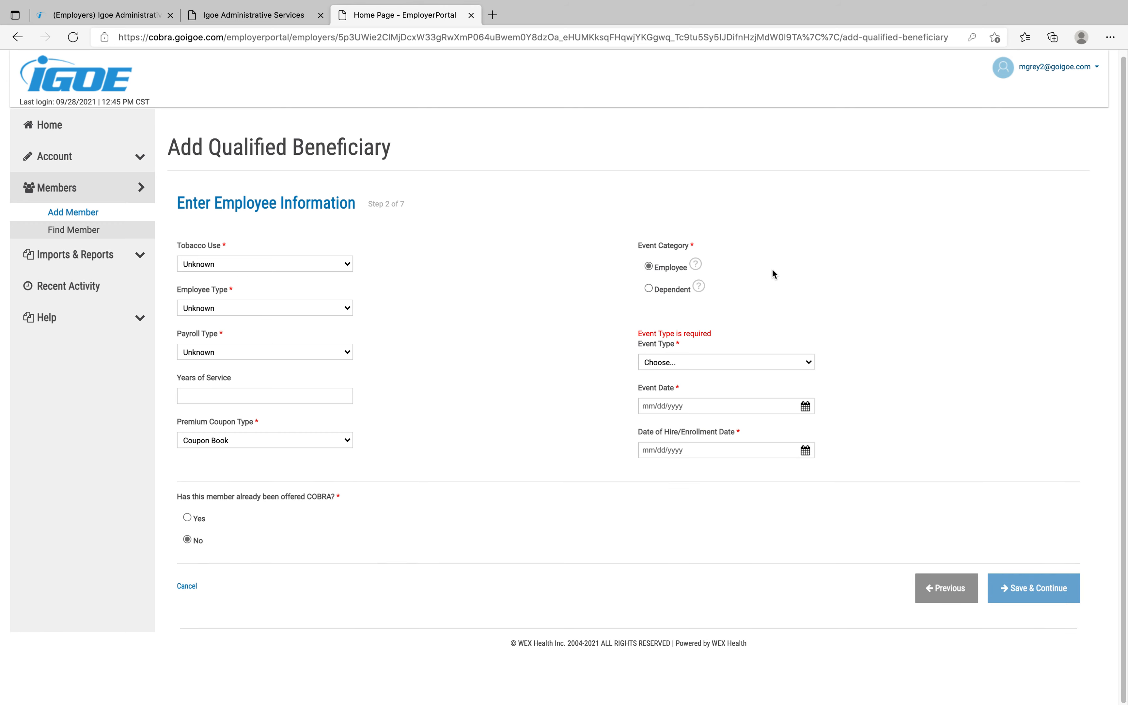
{"action": "left_click", "coordinate": [774, 361]}
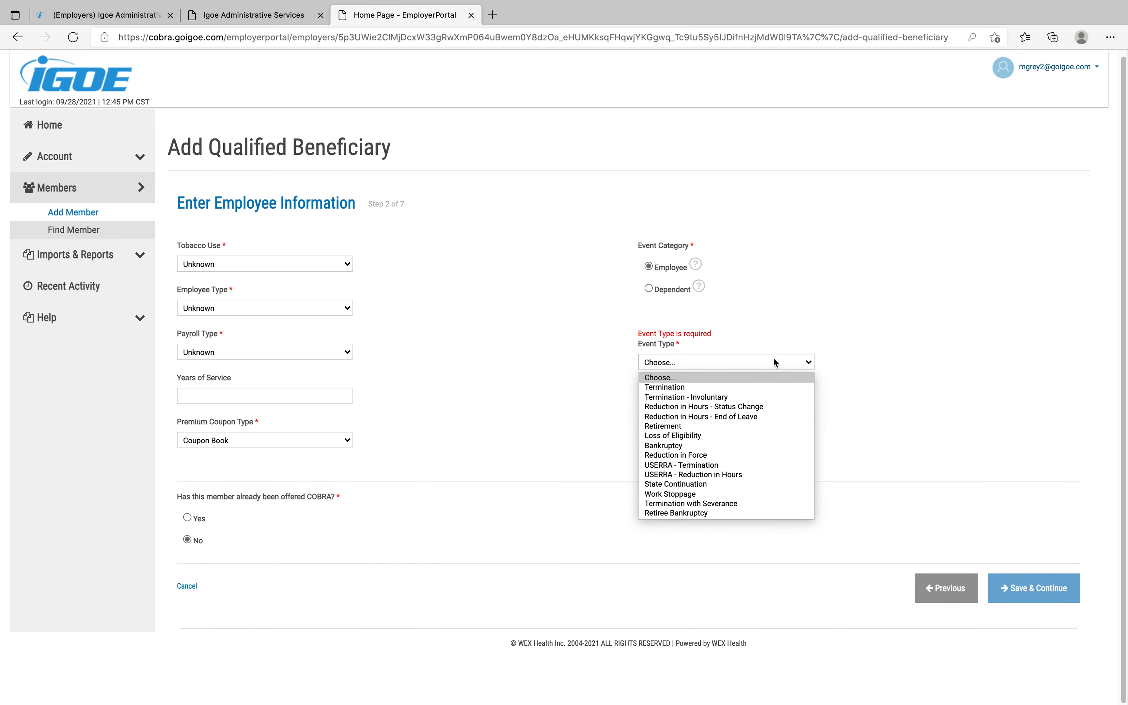
{"action": "left_click", "coordinate": [756, 388]}
Enter event date 01/01/2019 and hire date 01/01/2018, then save and continue
{"action": "left_click", "coordinate": [729, 396]}
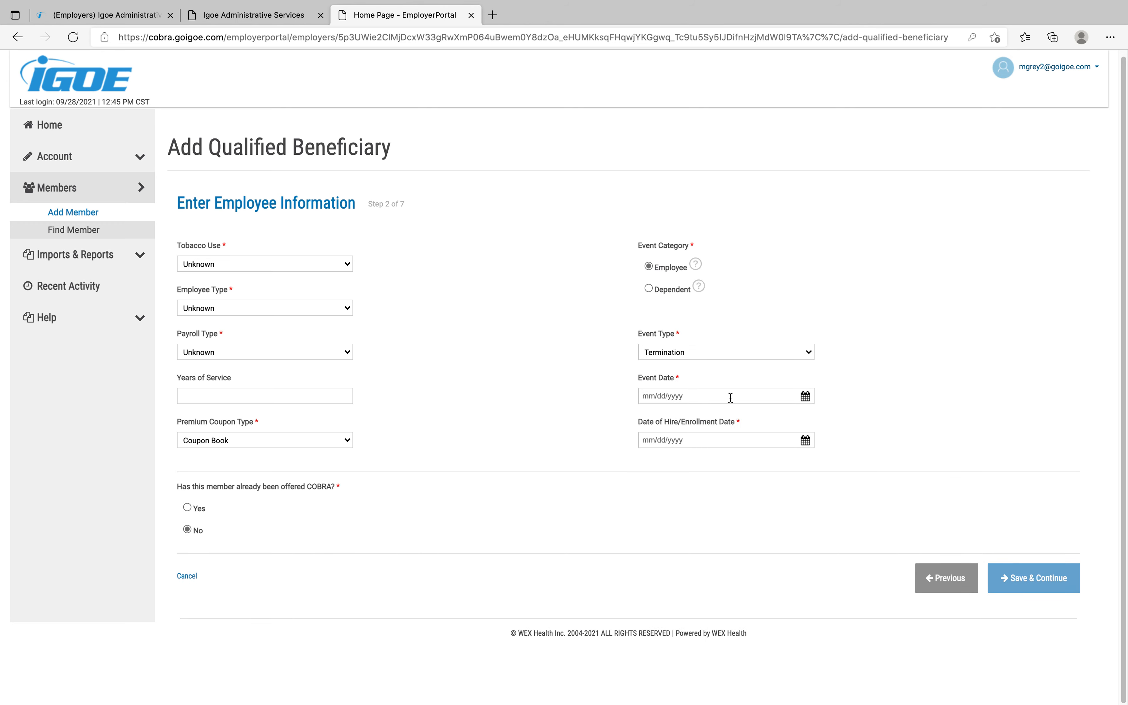
{"action": "type", "text": "01"}
{"action": "type", "text": "1/2019"}
{"action": "left_click", "coordinate": [721, 438]}
{"action": "type", "text": "01/01/202"}
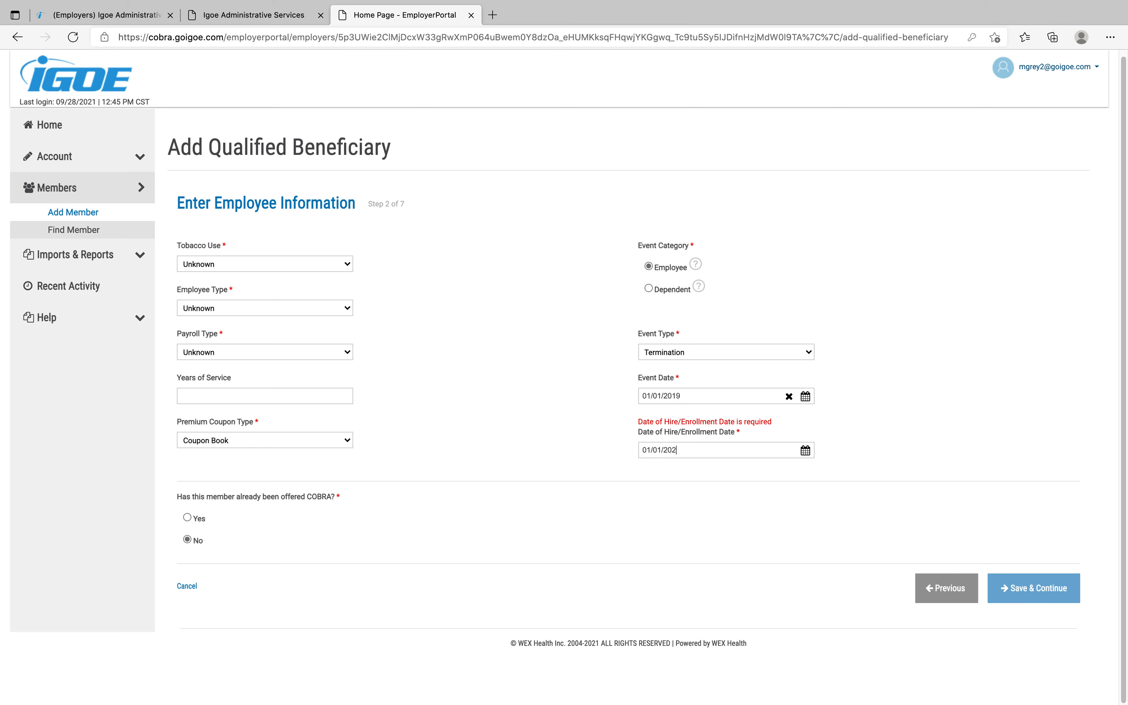
{"action": "key", "text": "BackSpace"}
{"action": "type", "text": "18"}
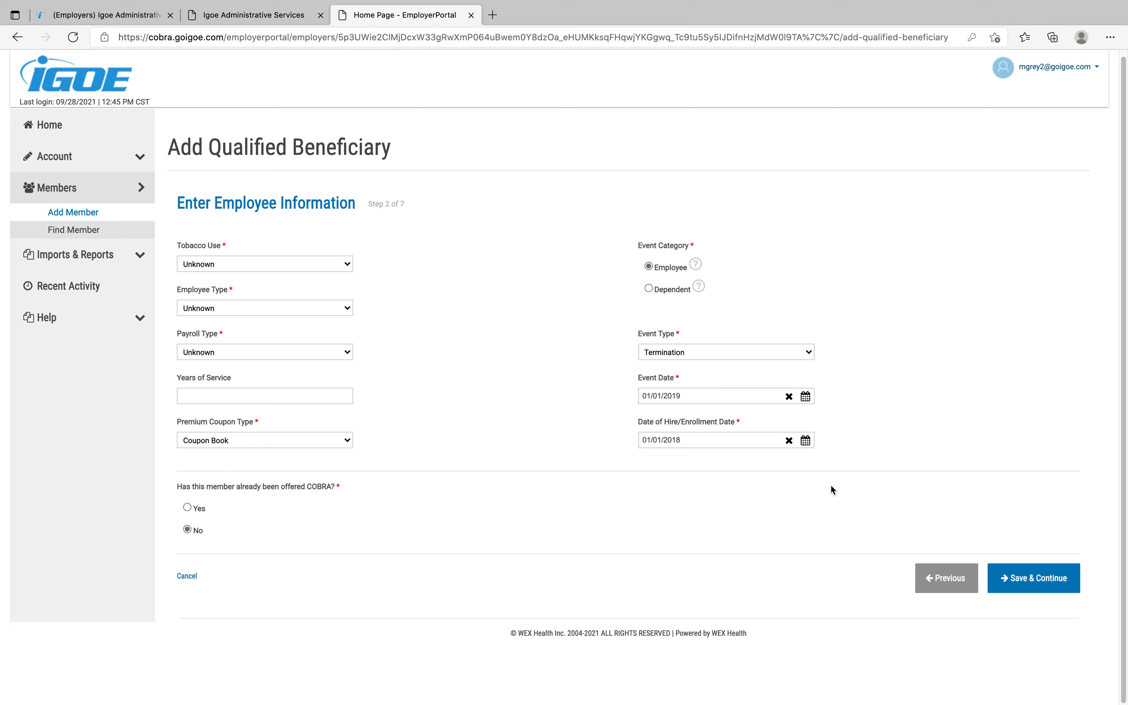
{"action": "left_click", "coordinate": [1029, 575]}
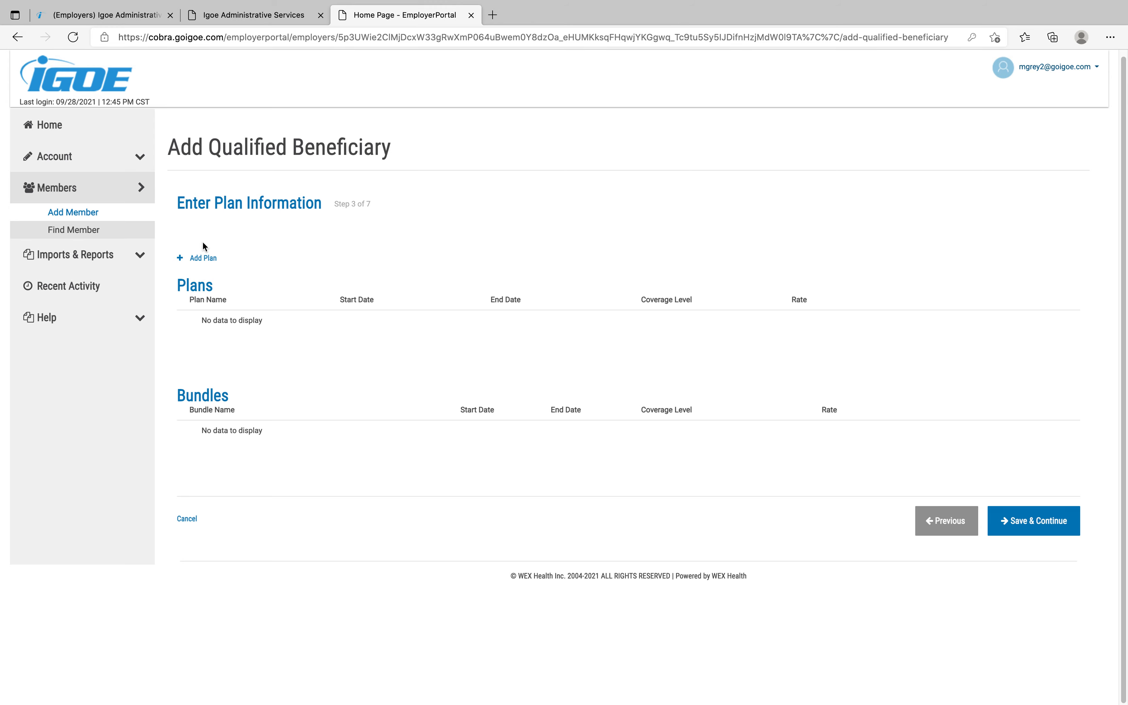
Add plan Anthem BC PPO with coverage level QB + Spouse and save it
{"action": "left_click", "coordinate": [209, 265]}
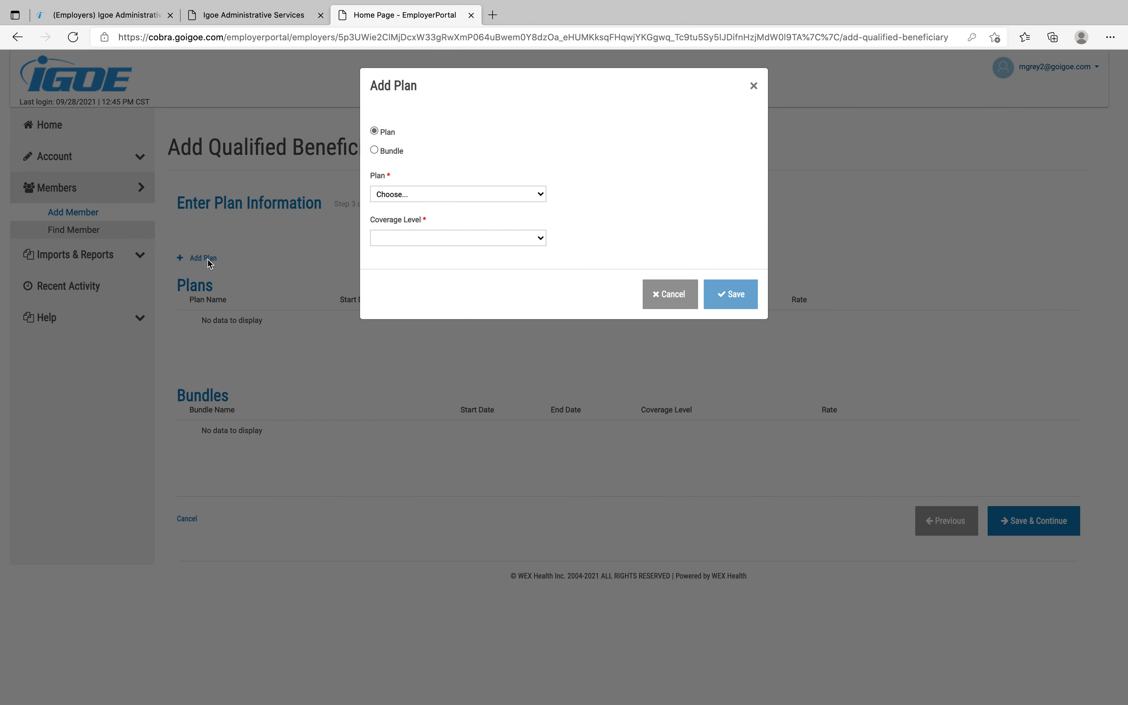
{"action": "left_click", "coordinate": [539, 196]}
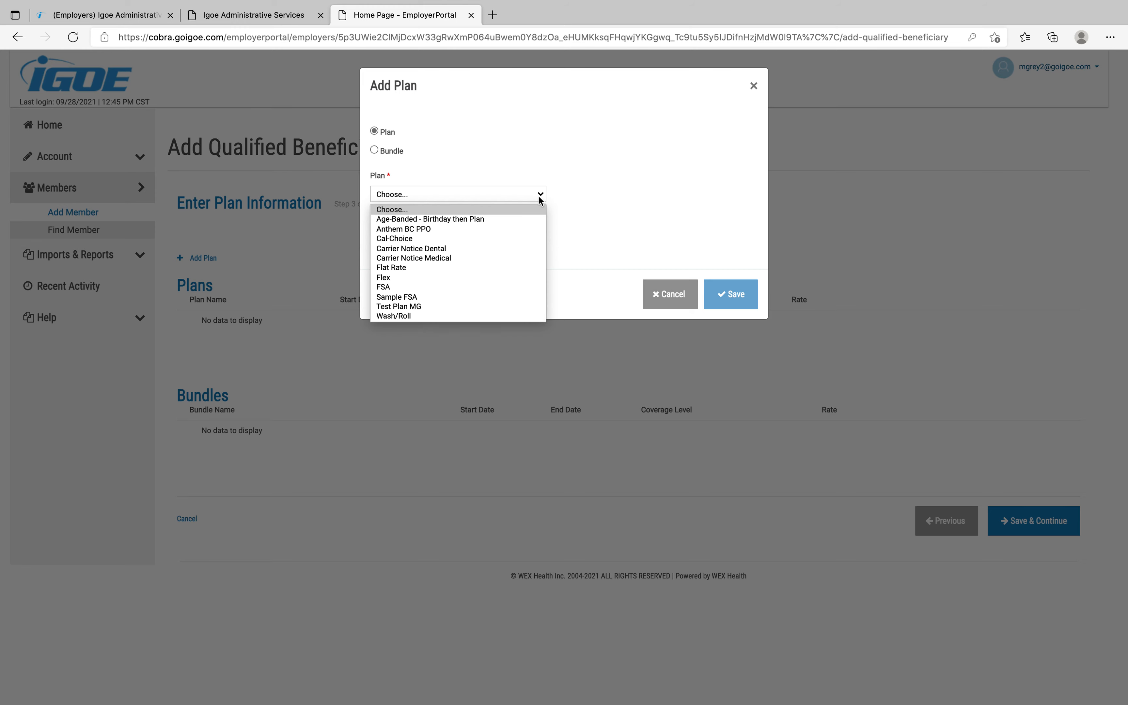
{"action": "left_click", "coordinate": [490, 228]}
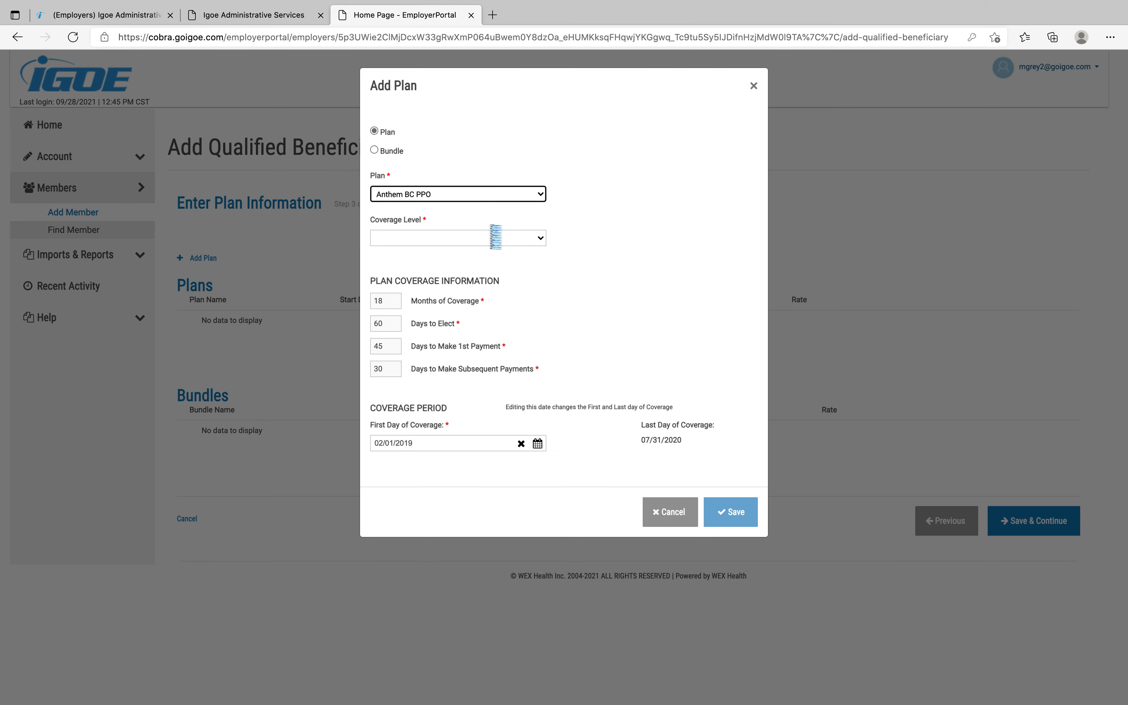
{"action": "left_click", "coordinate": [529, 239]}
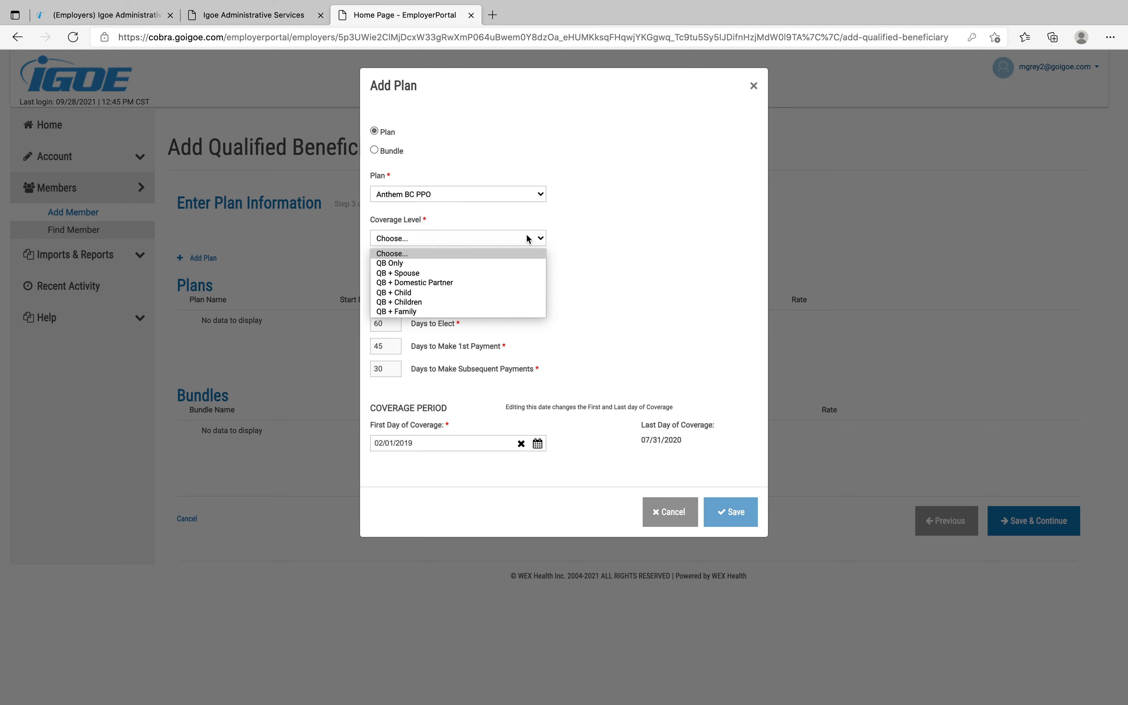
{"action": "left_click", "coordinate": [484, 275]}
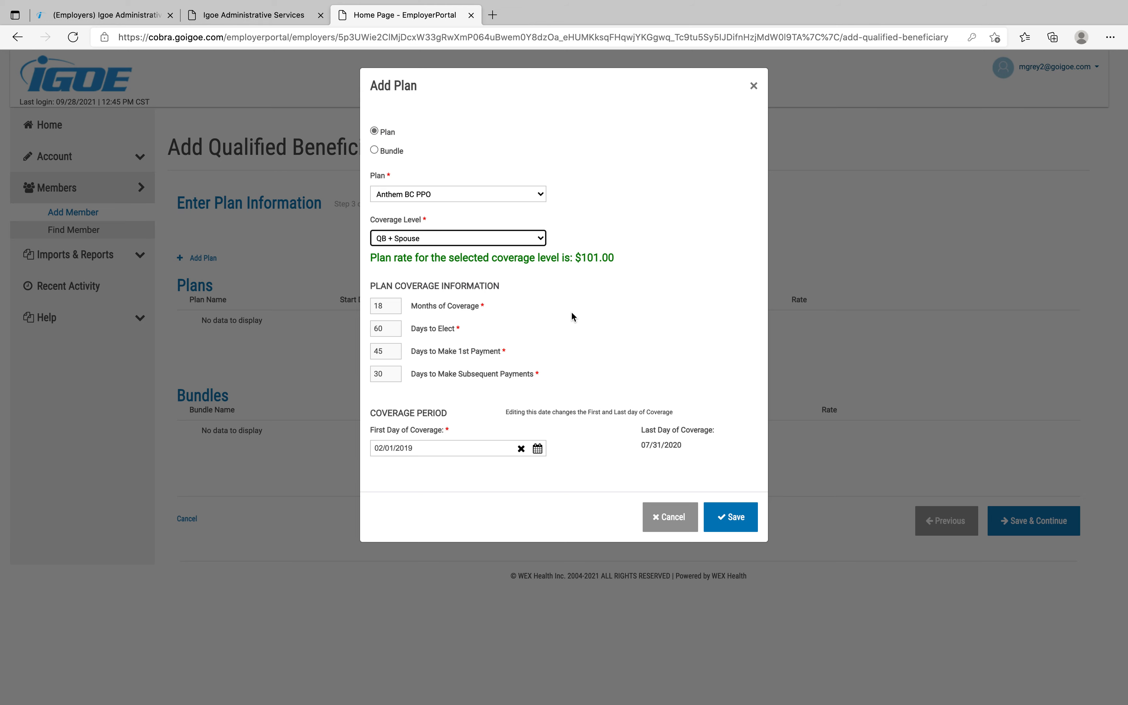
{"action": "left_click", "coordinate": [726, 512]}
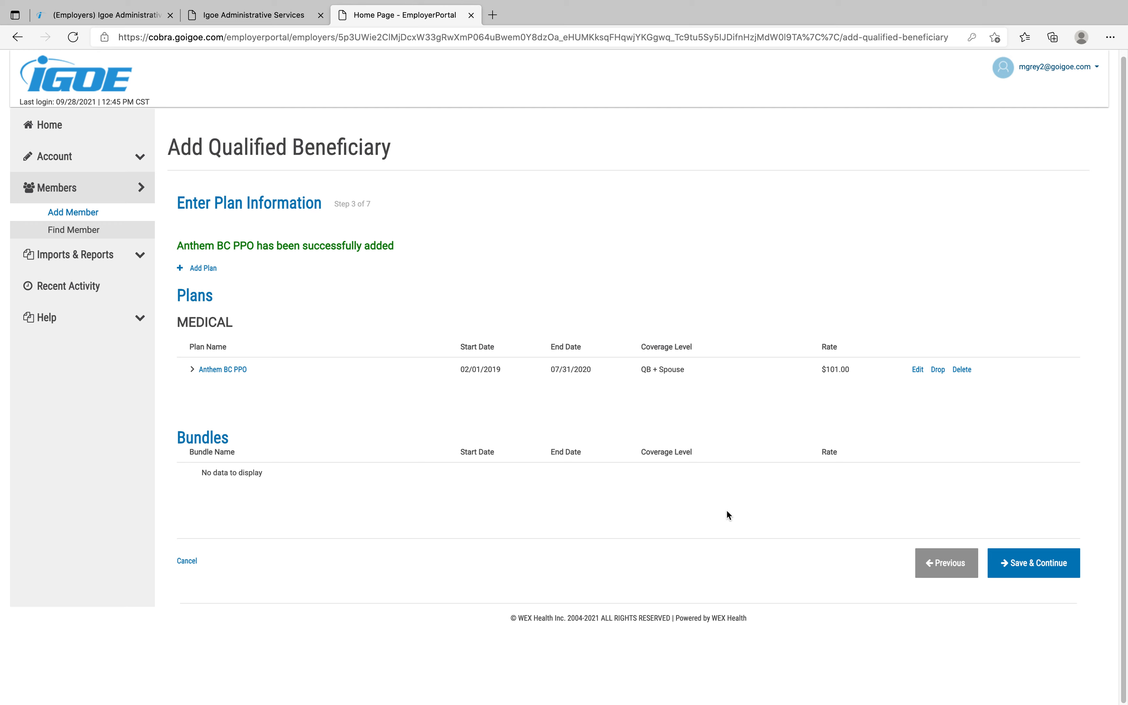
Start a second plan, choosing Sample FSA with QB Only coverage
{"action": "left_click", "coordinate": [211, 270]}
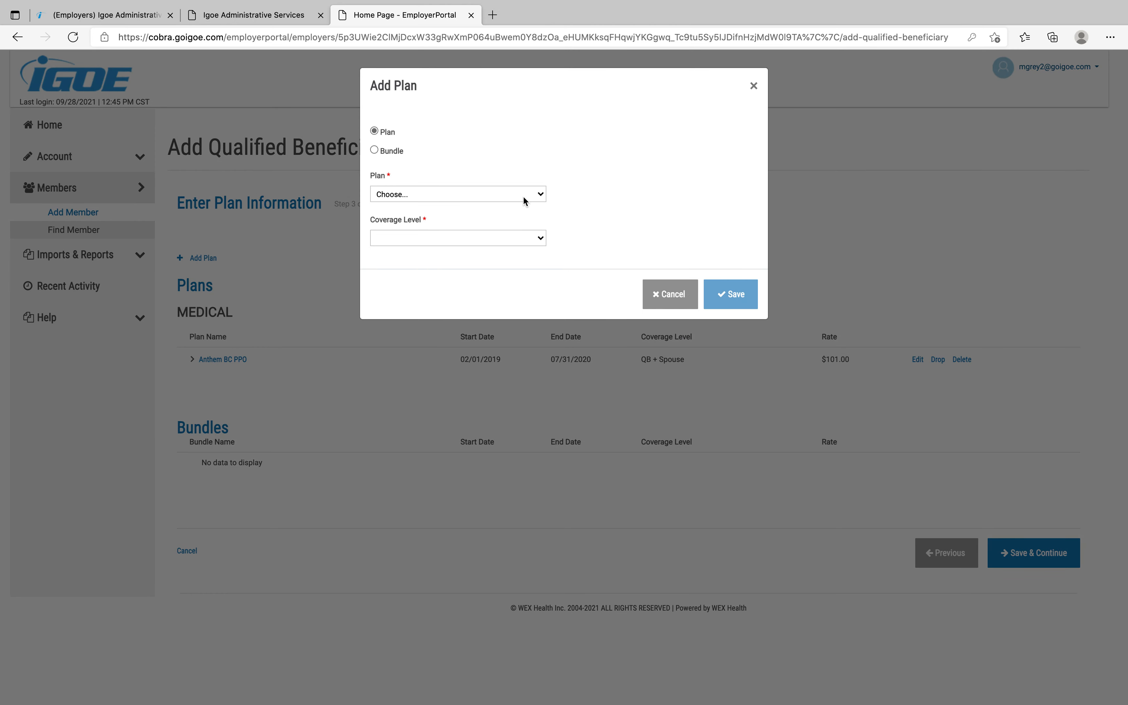
{"action": "left_click", "coordinate": [541, 195]}
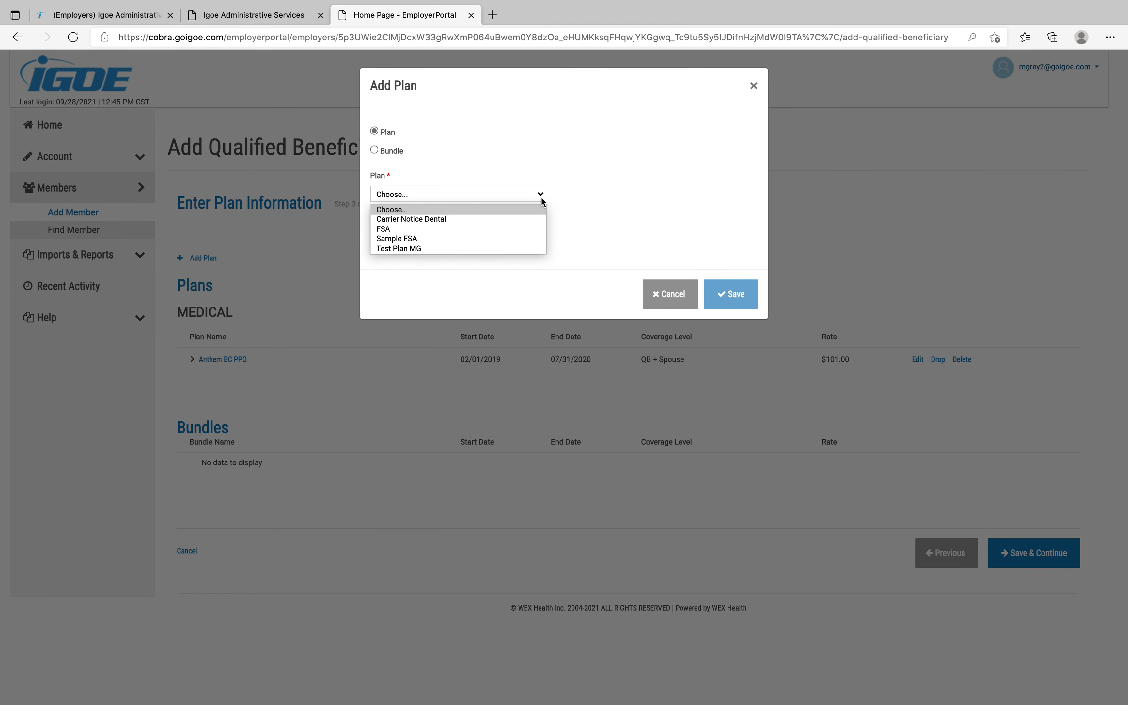
{"action": "left_click", "coordinate": [503, 237]}
{"action": "left_click", "coordinate": [522, 238]}
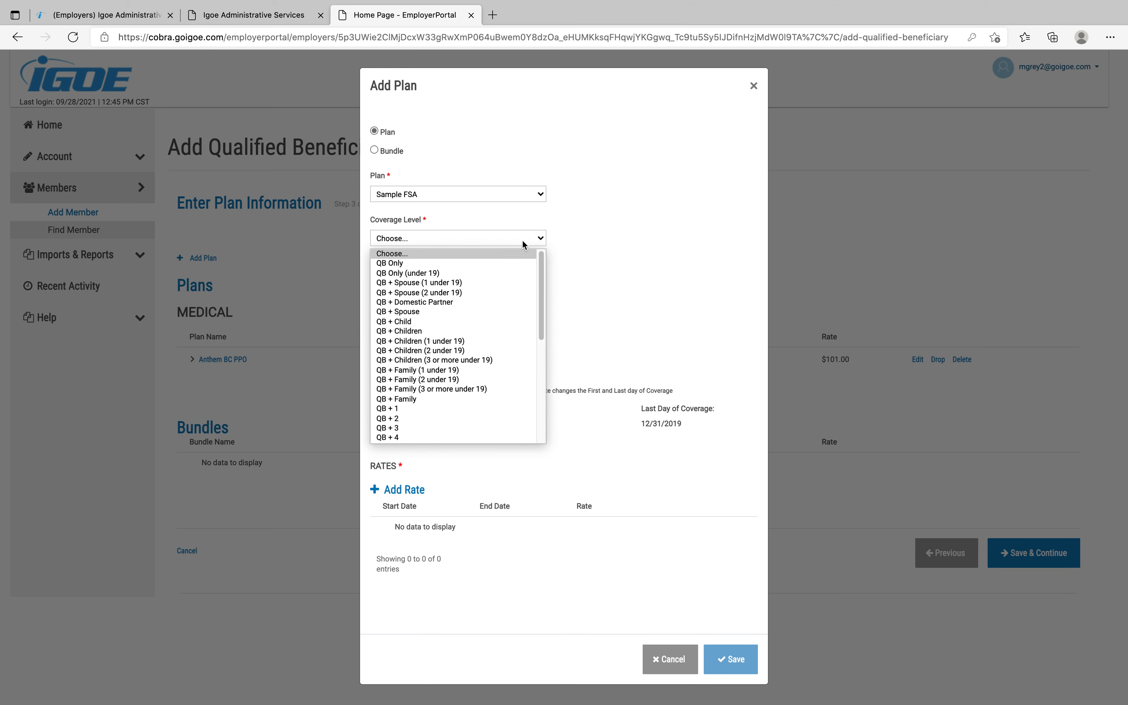
{"action": "left_click", "coordinate": [515, 263]}
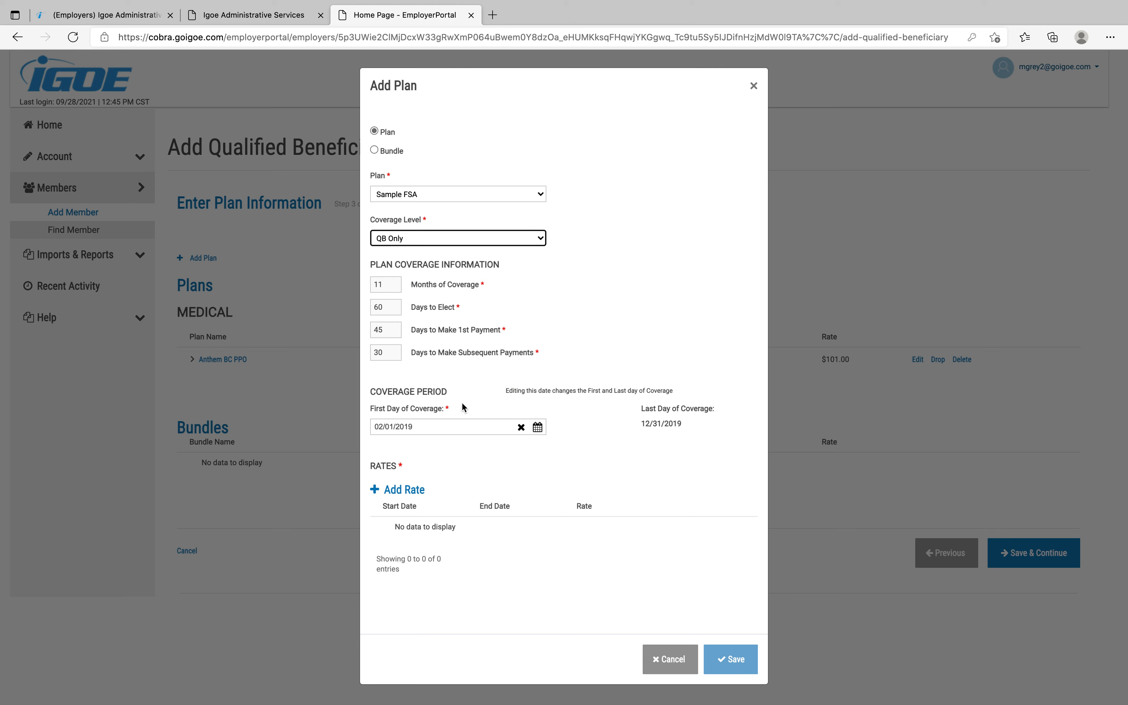
Add a $100 rate from 02/01/2019 to 03/31/2019, save the plan, and continue to Dependents
{"action": "left_click", "coordinate": [408, 490]}
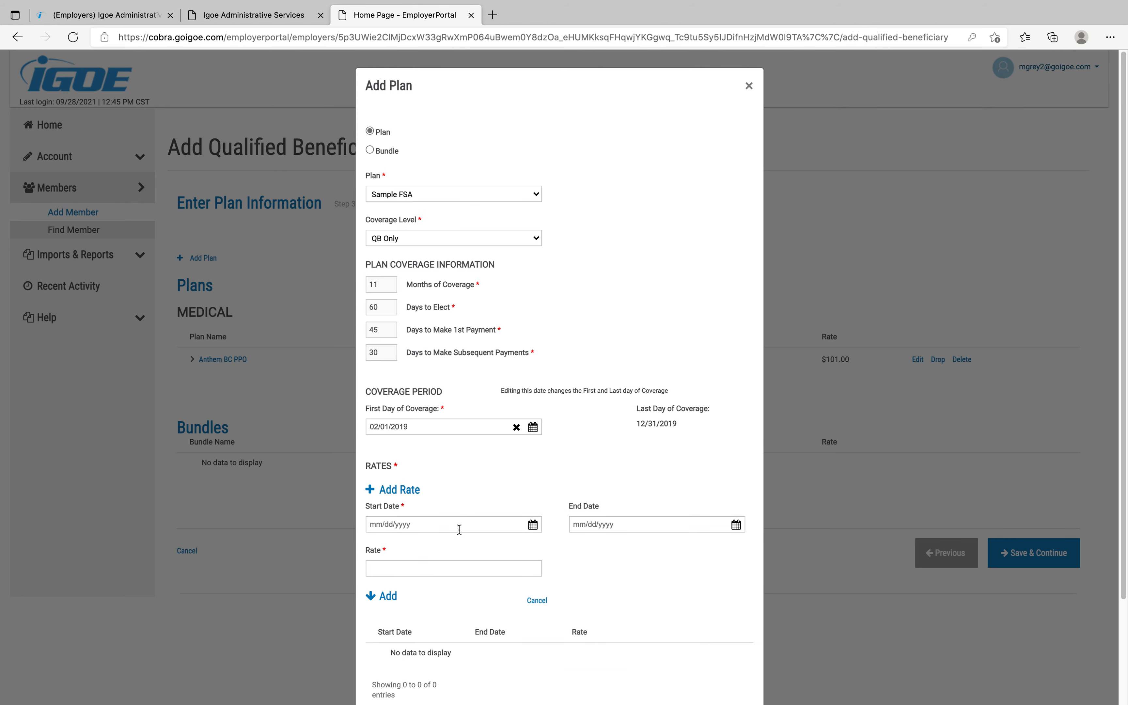
{"action": "type", "text": "02/01/2019"}
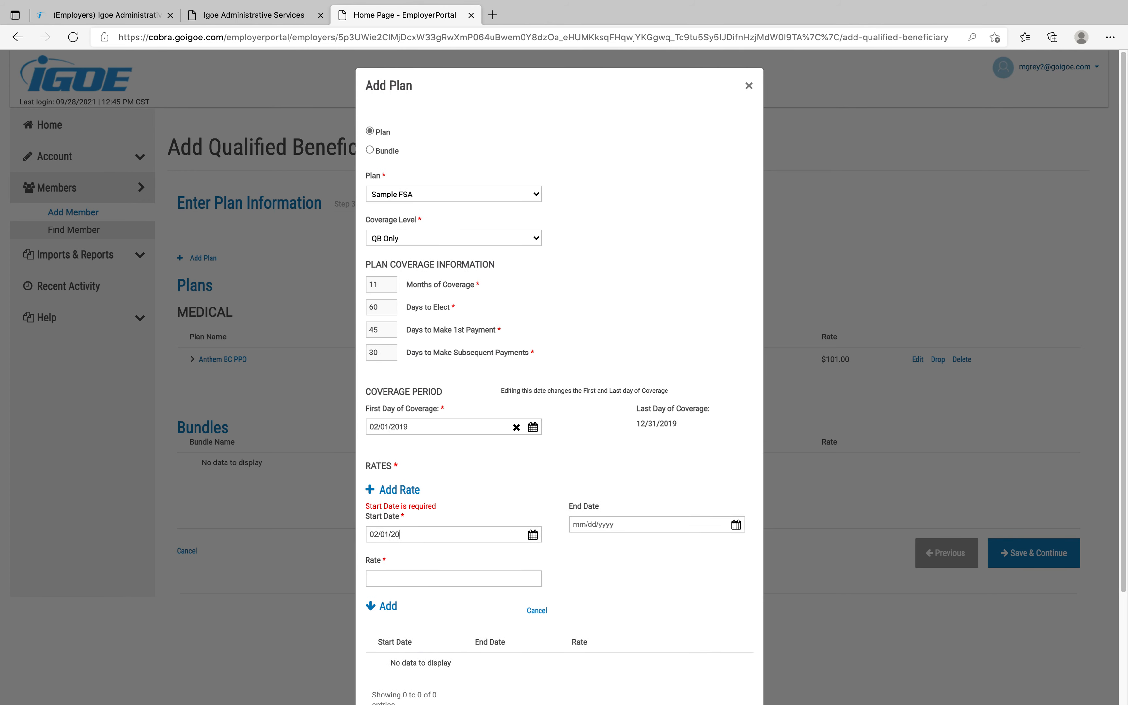
{"action": "left_click", "coordinate": [630, 524]}
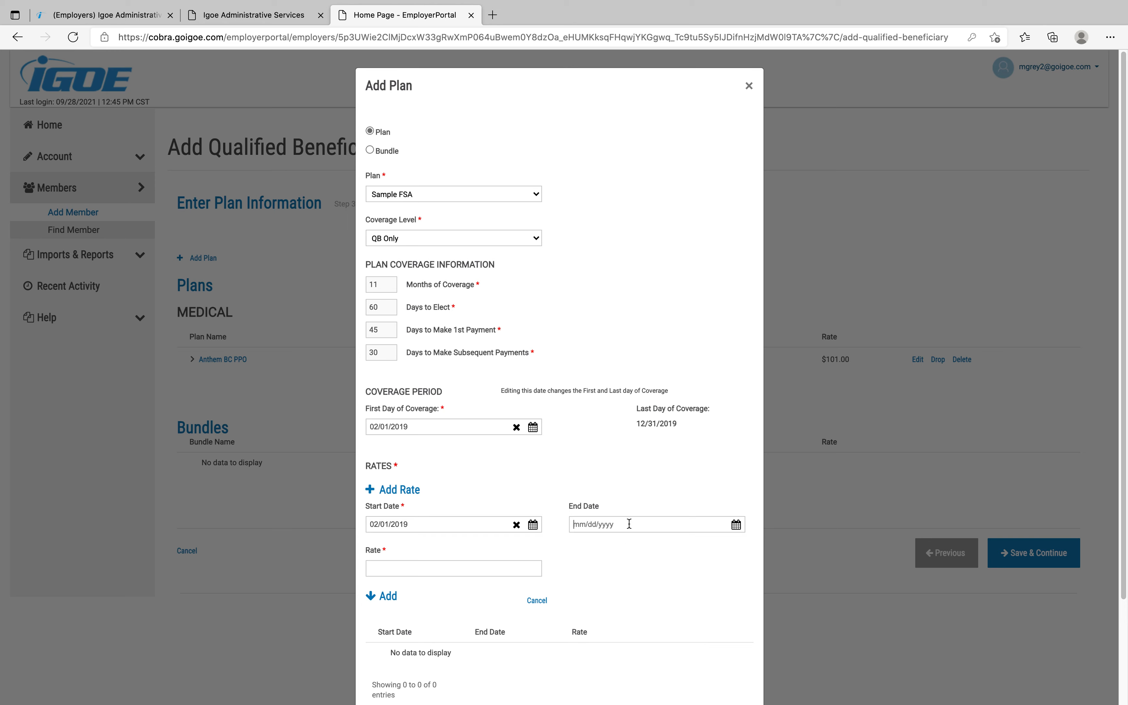
{"action": "type", "text": "03/31/2019"}
{"action": "left_click", "coordinate": [521, 564]}
{"action": "type", "text": "100"}
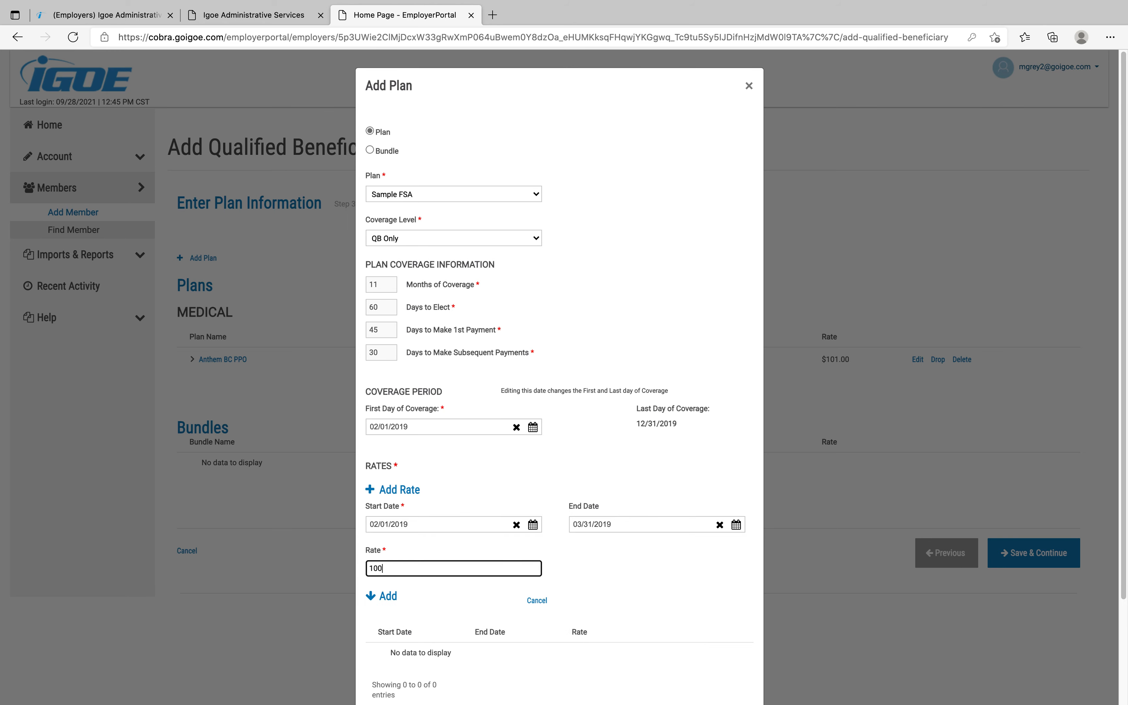
{"action": "left_click", "coordinate": [628, 555]}
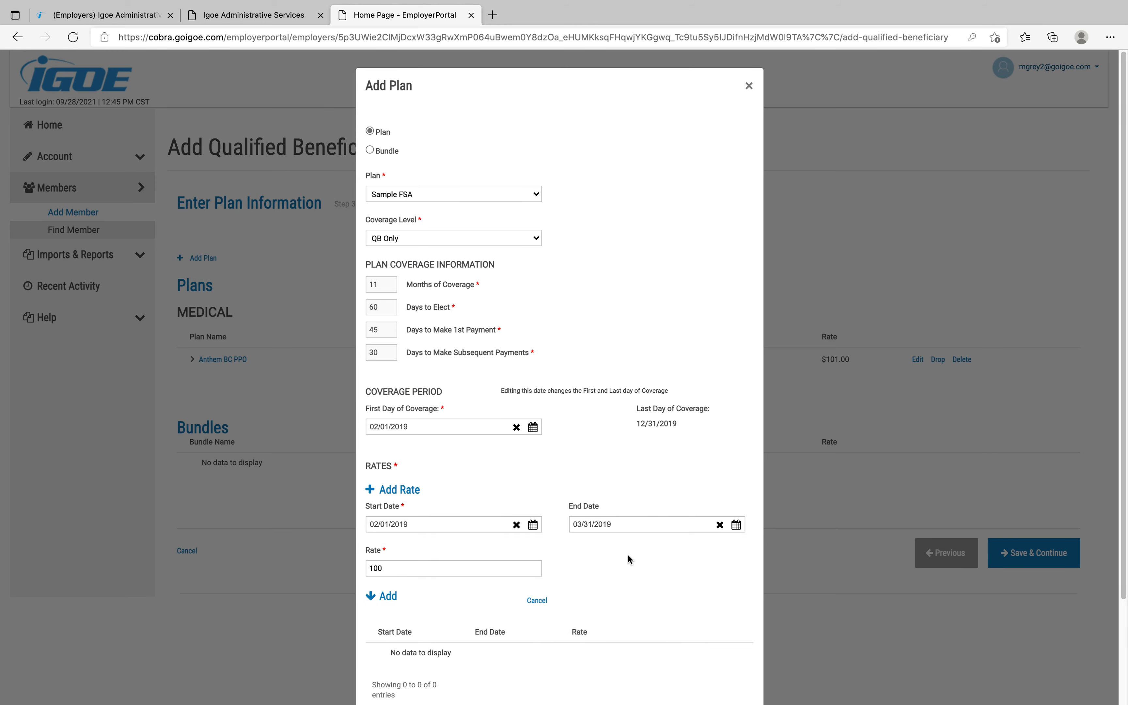
{"action": "left_click", "coordinate": [385, 596]}
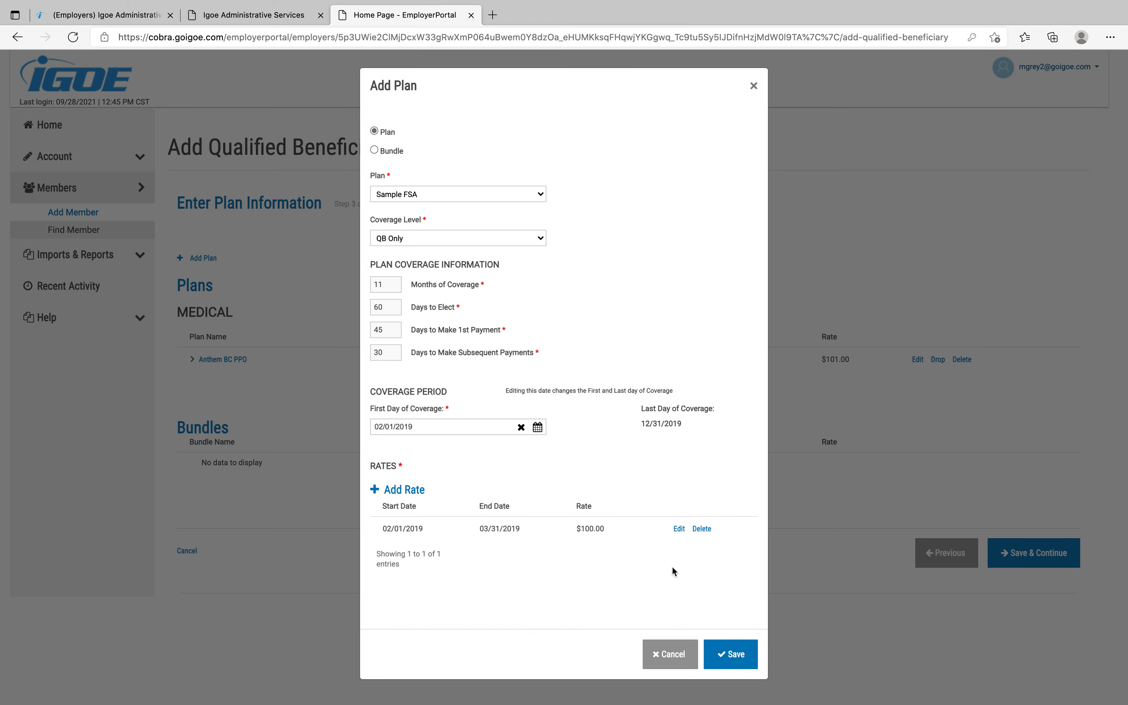
{"action": "left_click", "coordinate": [732, 650]}
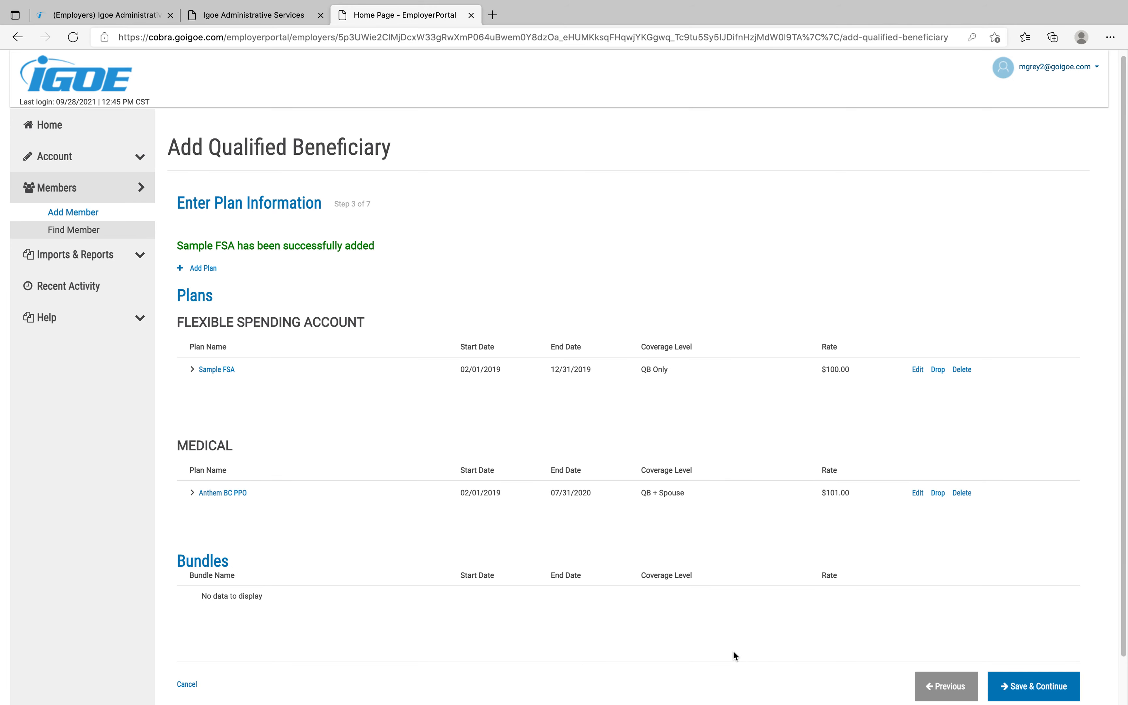
{"action": "left_click", "coordinate": [1042, 685]}
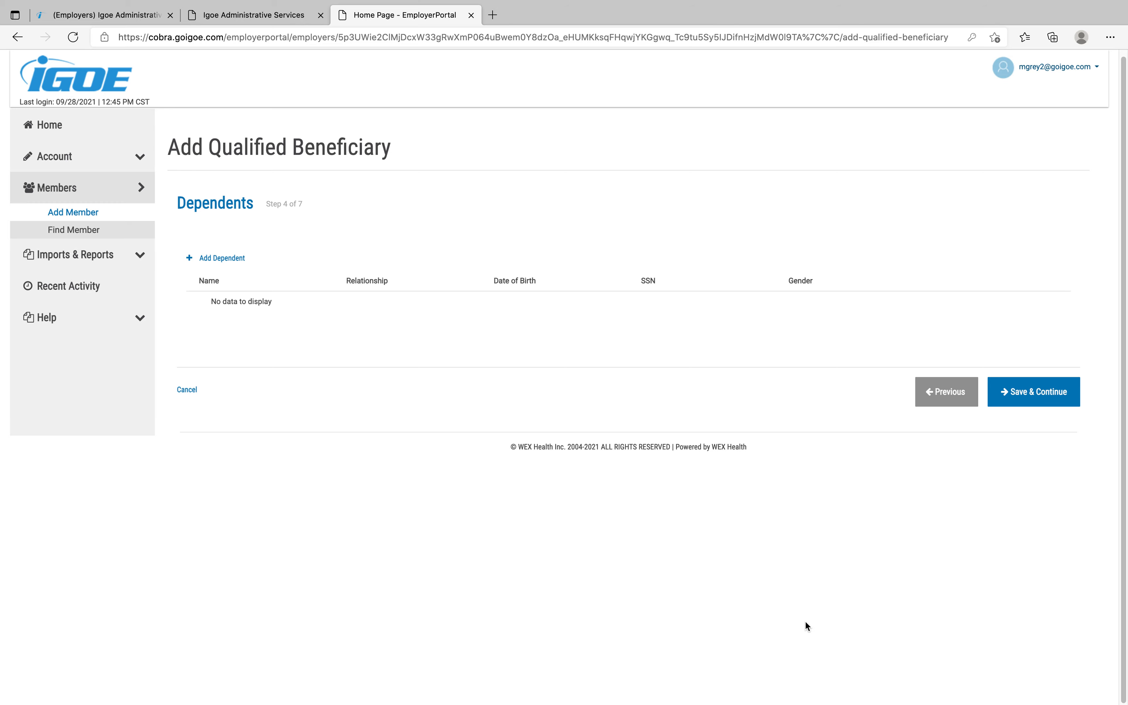
Add a dependent with relationship Spouse and enter her first and last name
{"action": "left_click", "coordinate": [215, 259]}
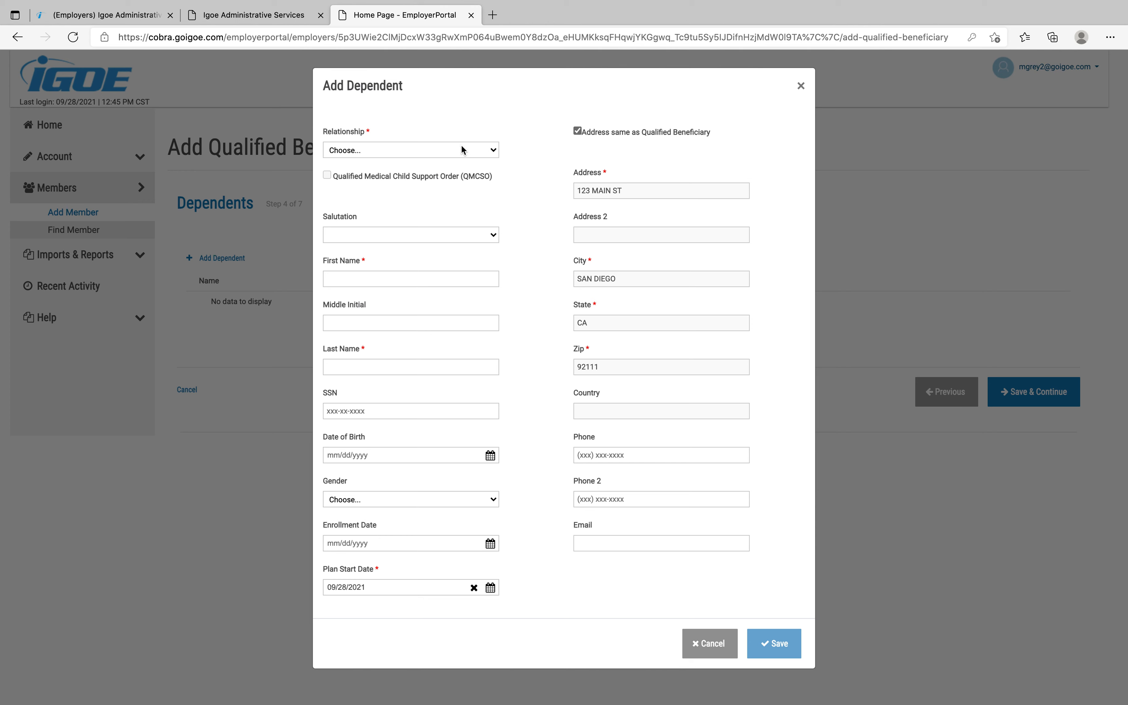
{"action": "left_click", "coordinate": [461, 149]}
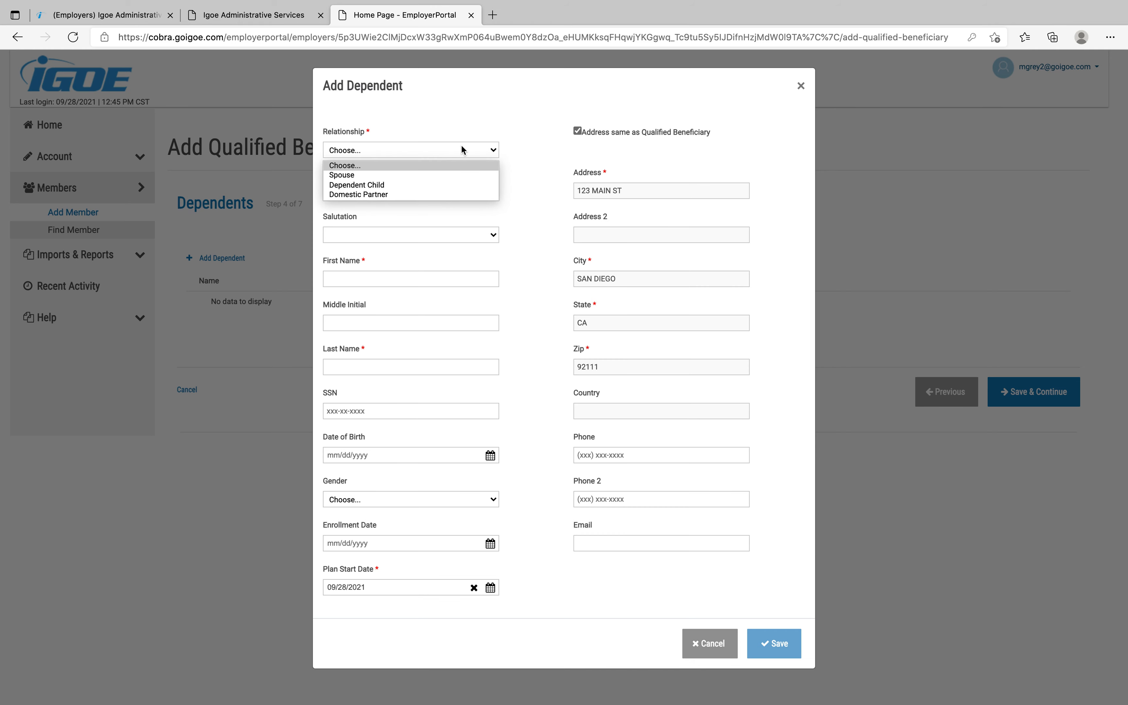
{"action": "left_click", "coordinate": [445, 176]}
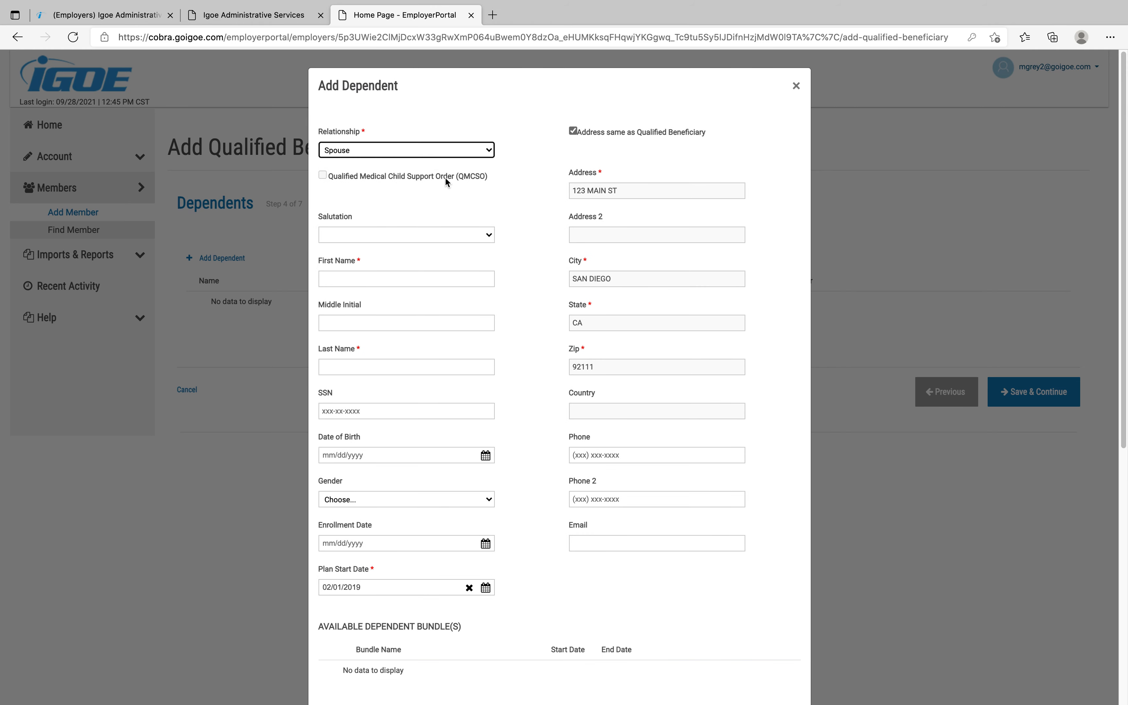
{"action": "left_click", "coordinate": [414, 276]}
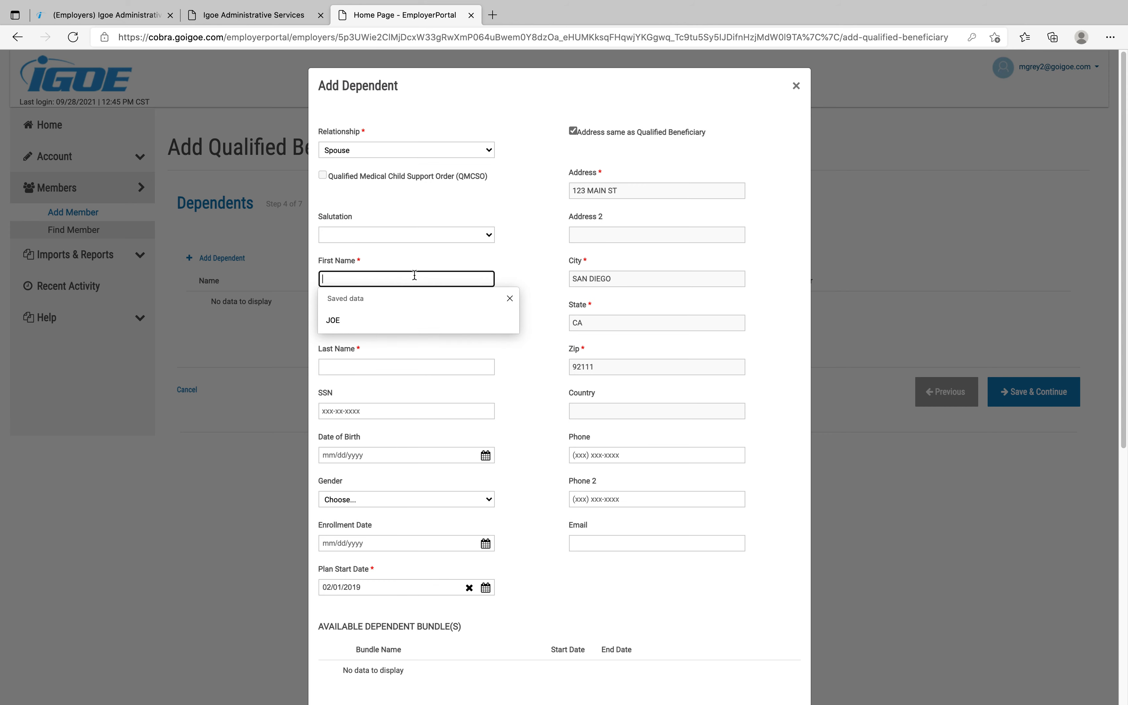
{"action": "type", "text": "Jane"}
{"action": "key", "text": "Tab"}
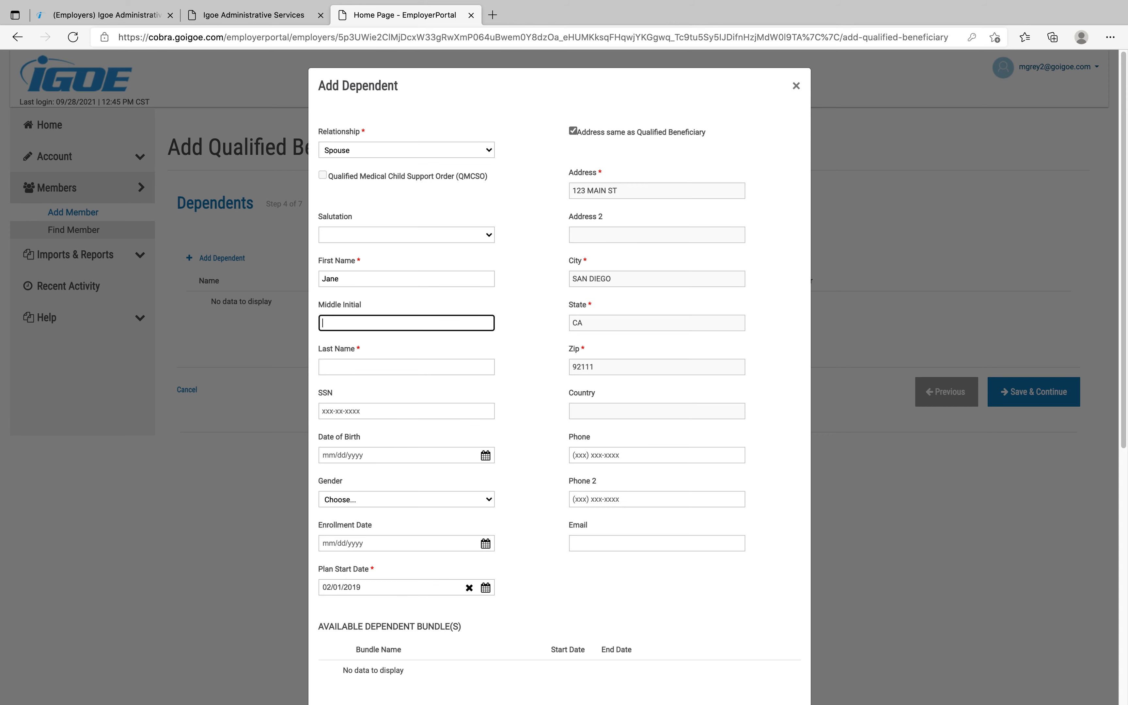
{"action": "key", "text": "Tab"}
{"action": "type", "text": "Doe"}
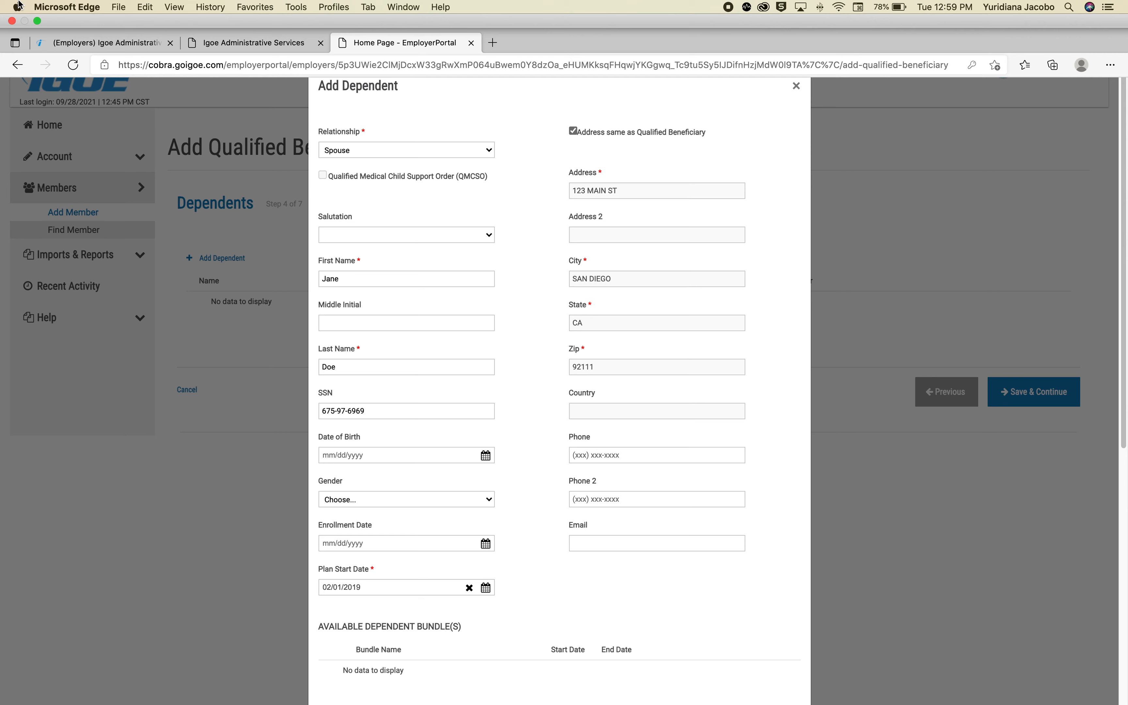
Set the spouse's birth date to 01/01/1990 and gender to Female
{"action": "type", "text": "01/01/1990"}
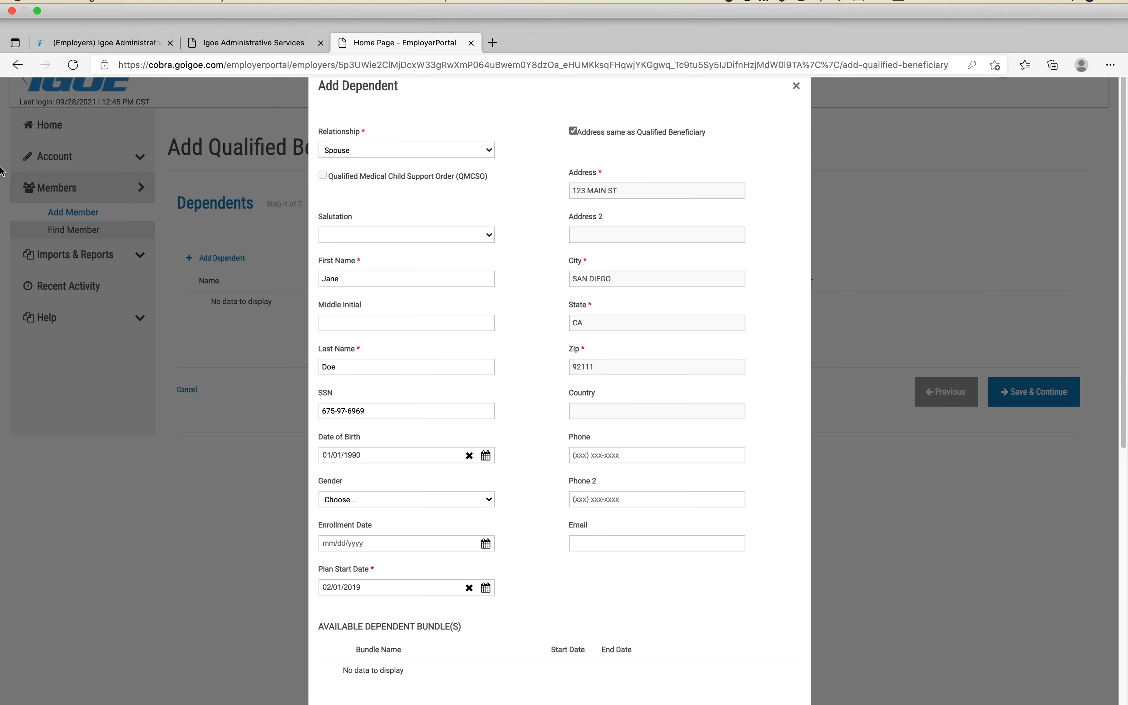
{"action": "left_click", "coordinate": [476, 499]}
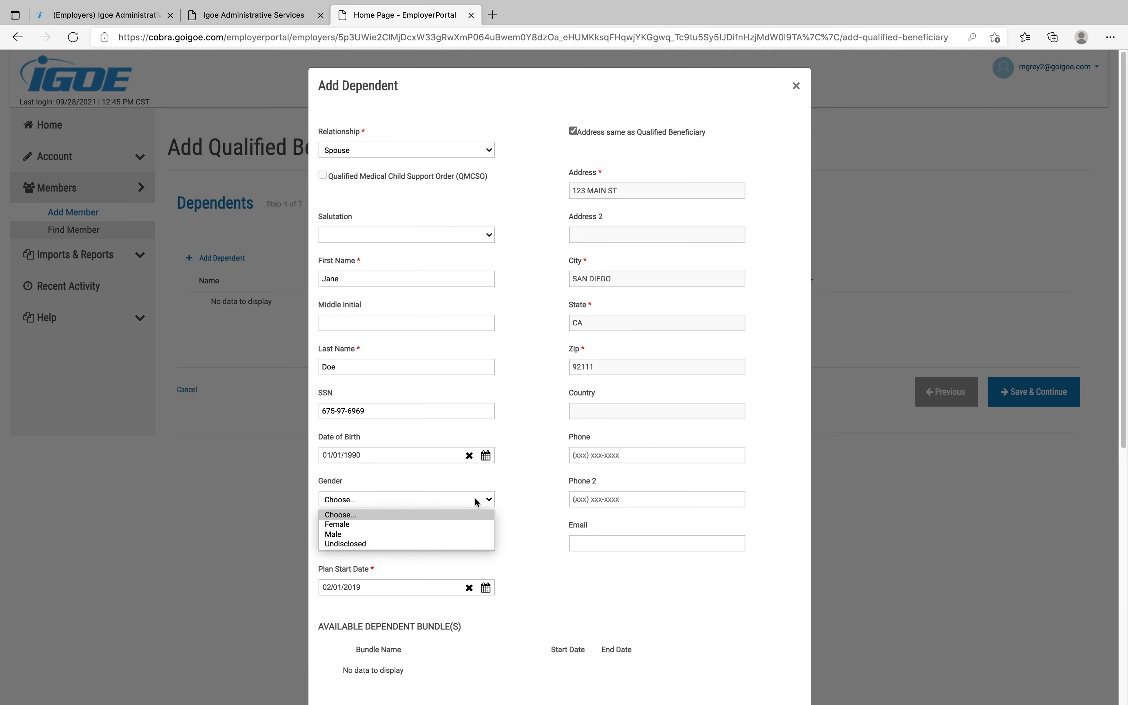
{"action": "left_click", "coordinate": [447, 525]}
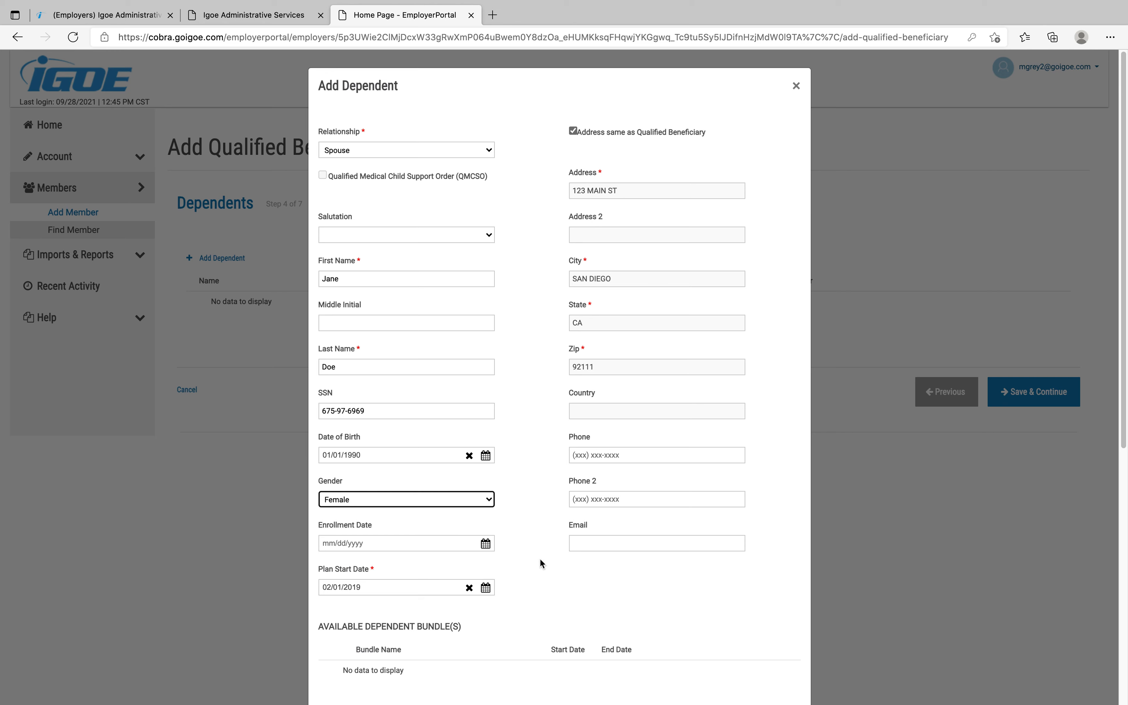
Assign Anthem BC PPO to the spouse, save her, and continue to Subsidies
{"action": "scroll", "coordinate": [541, 562], "scroll_direction": "down", "scroll_amount": 9}
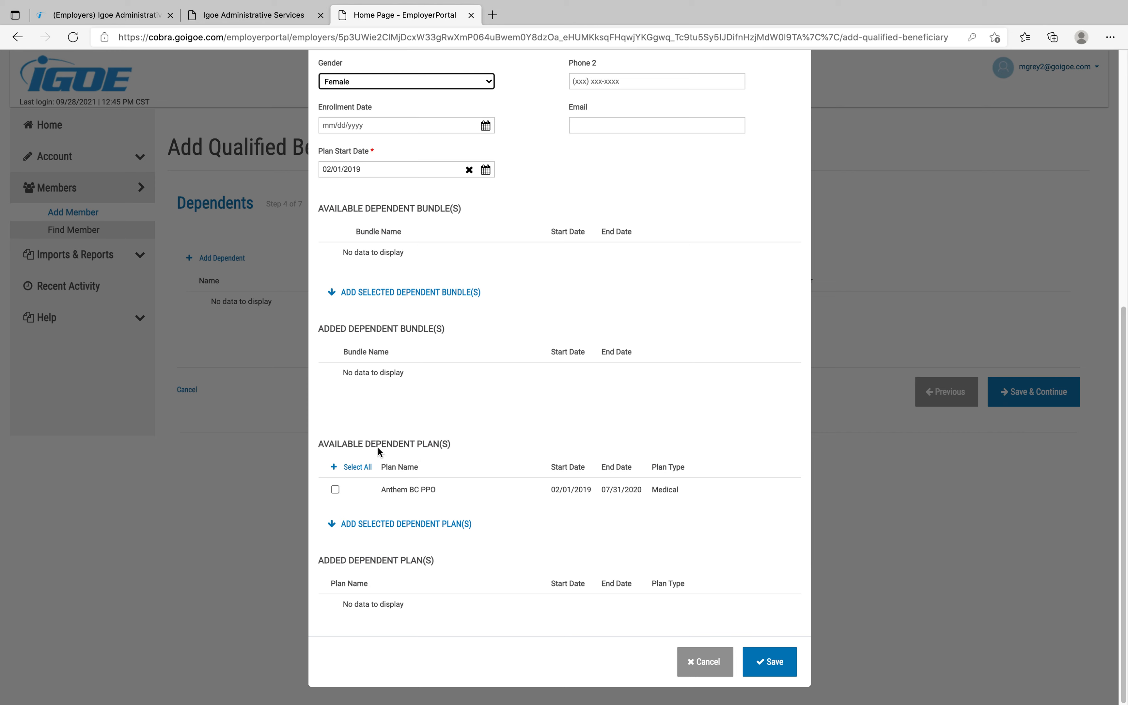
{"action": "left_click", "coordinate": [335, 491]}
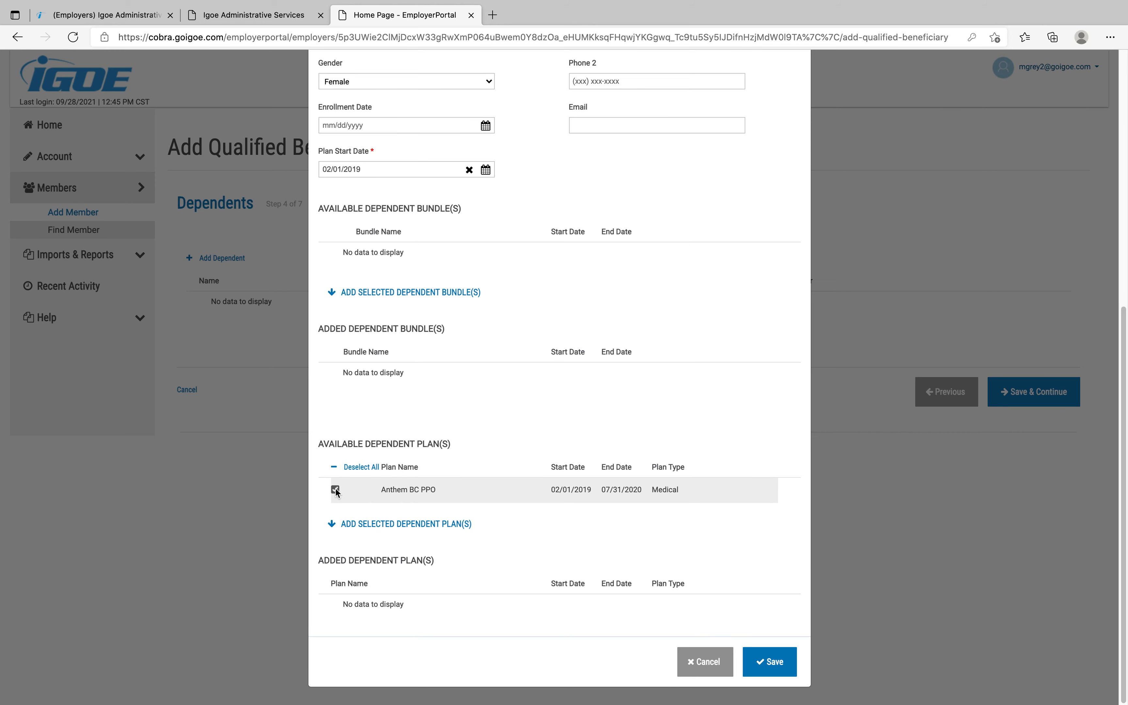
{"action": "left_click", "coordinate": [375, 526]}
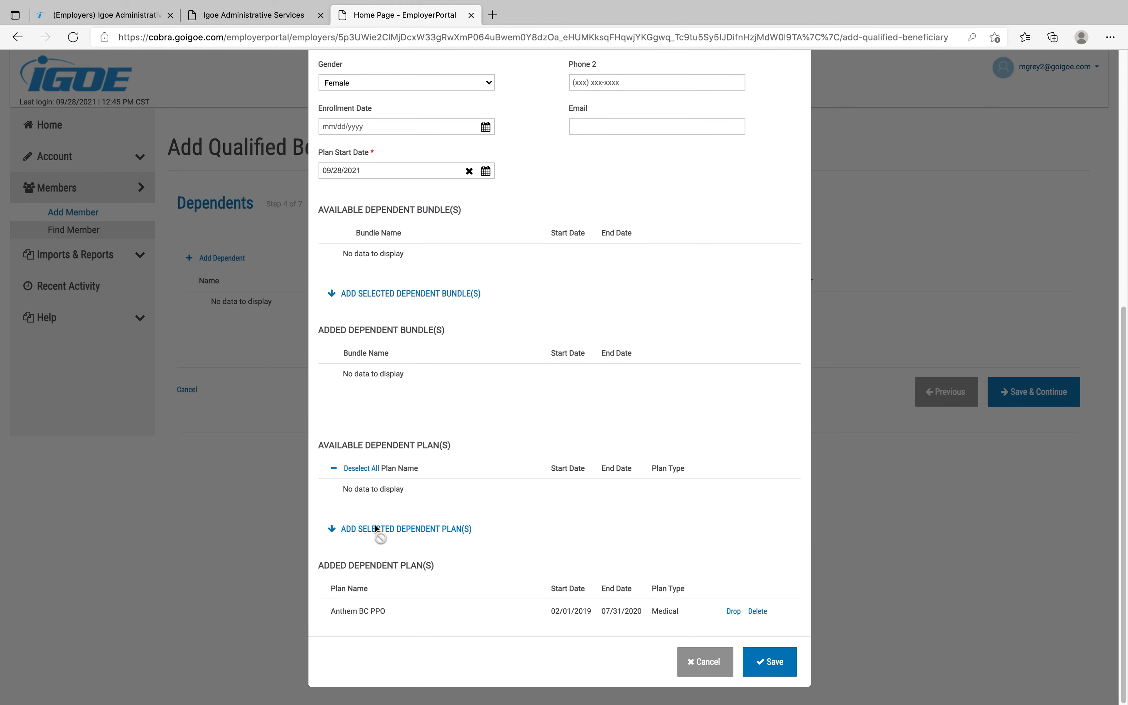
{"action": "left_click", "coordinate": [766, 661]}
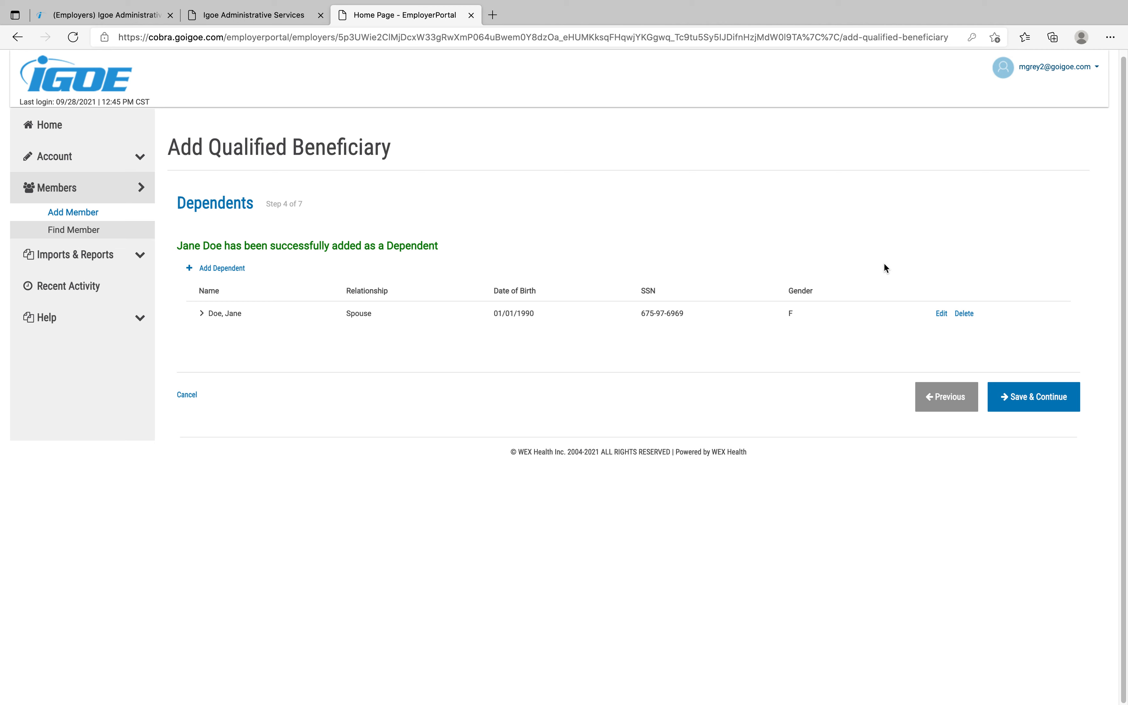
{"action": "left_click", "coordinate": [1010, 407]}
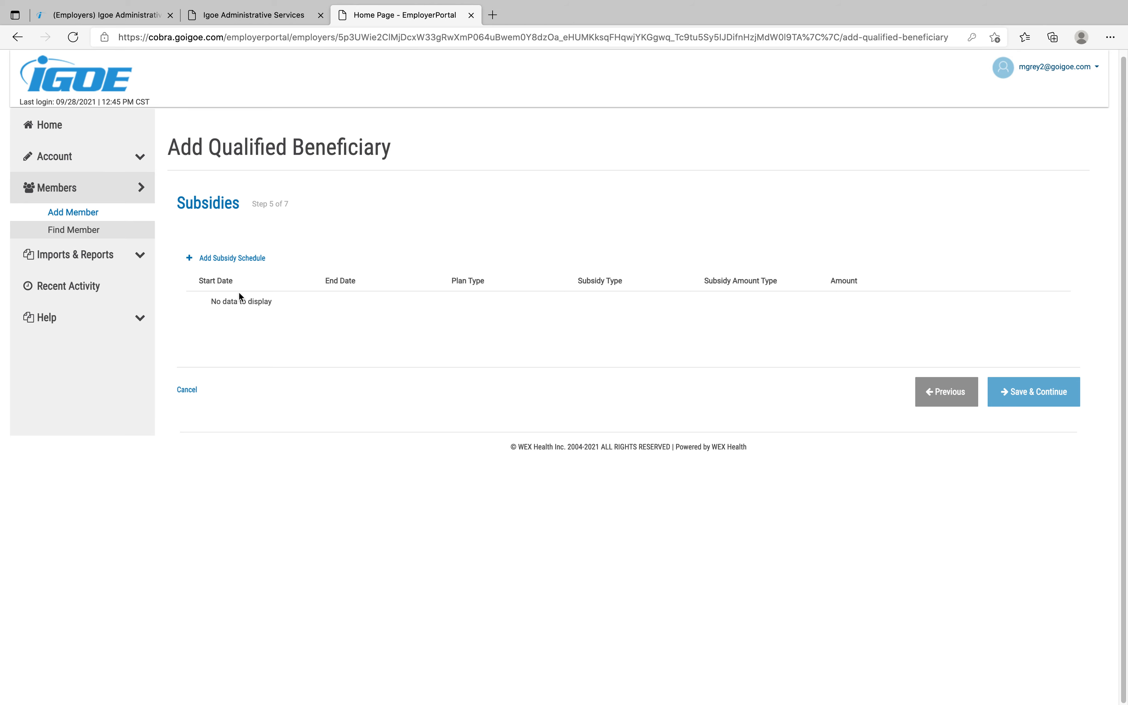
Add a subsidy schedule from 02/01/2019 to 03/31/2019 with a flat amount of $100.00
{"action": "left_click", "coordinate": [241, 263]}
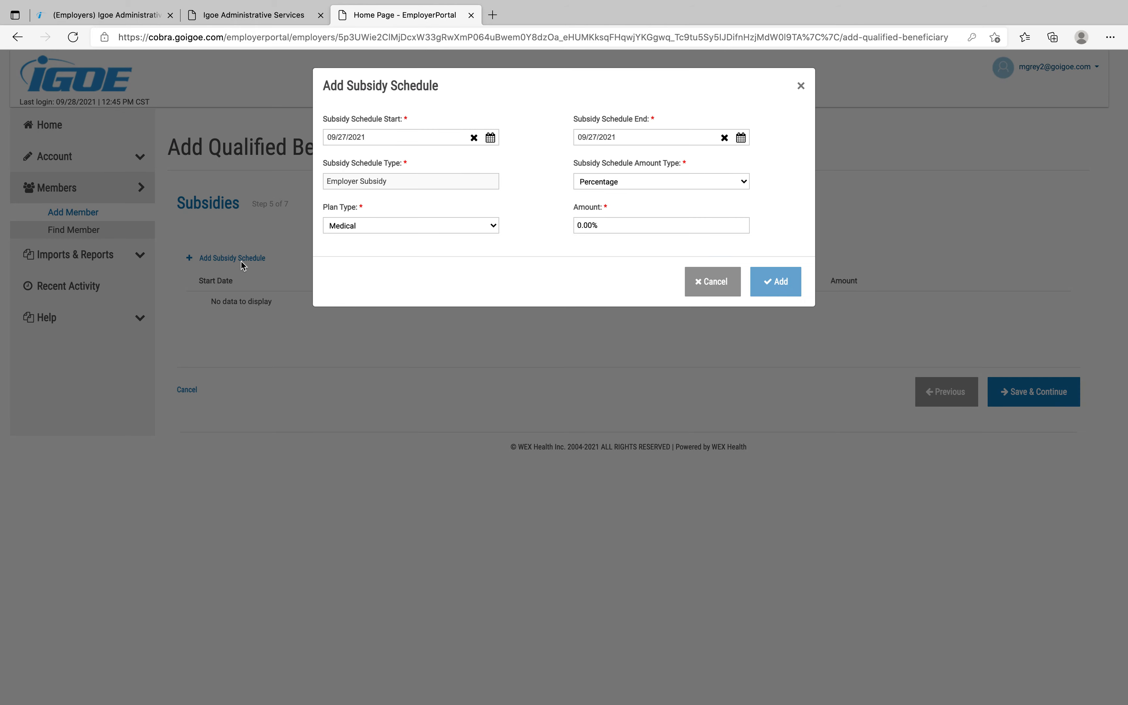
{"action": "left_click_drag", "start_coordinate": [374, 138], "coordinate": [319, 132]}
{"action": "type", "text": "02"}
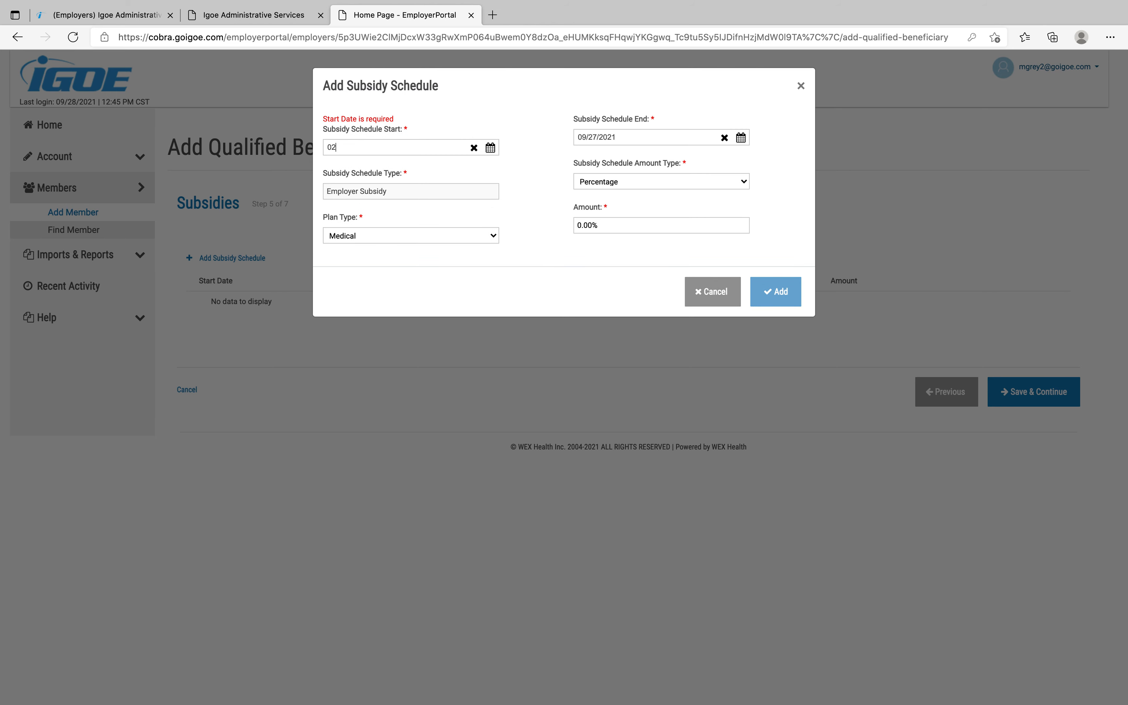
{"action": "type", "text": "/01/2019"}
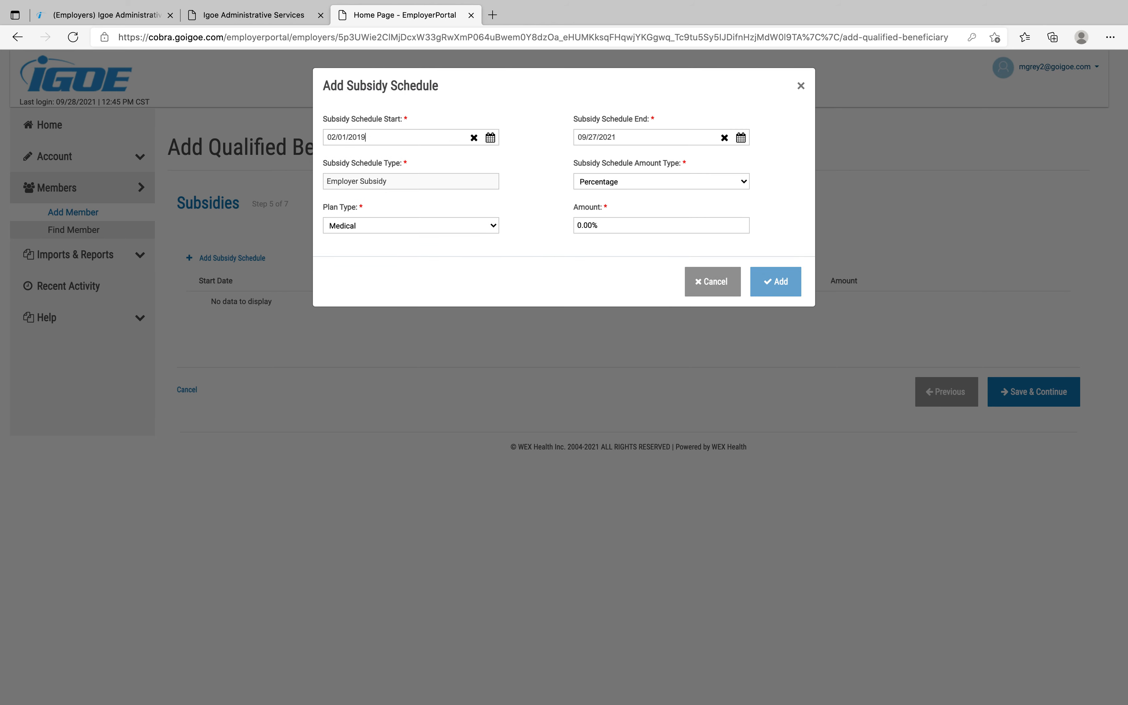
{"action": "left_click_drag", "start_coordinate": [634, 136], "coordinate": [564, 136]}
{"action": "type", "text": "03/31/2019"}
{"action": "left_click", "coordinate": [741, 182]}
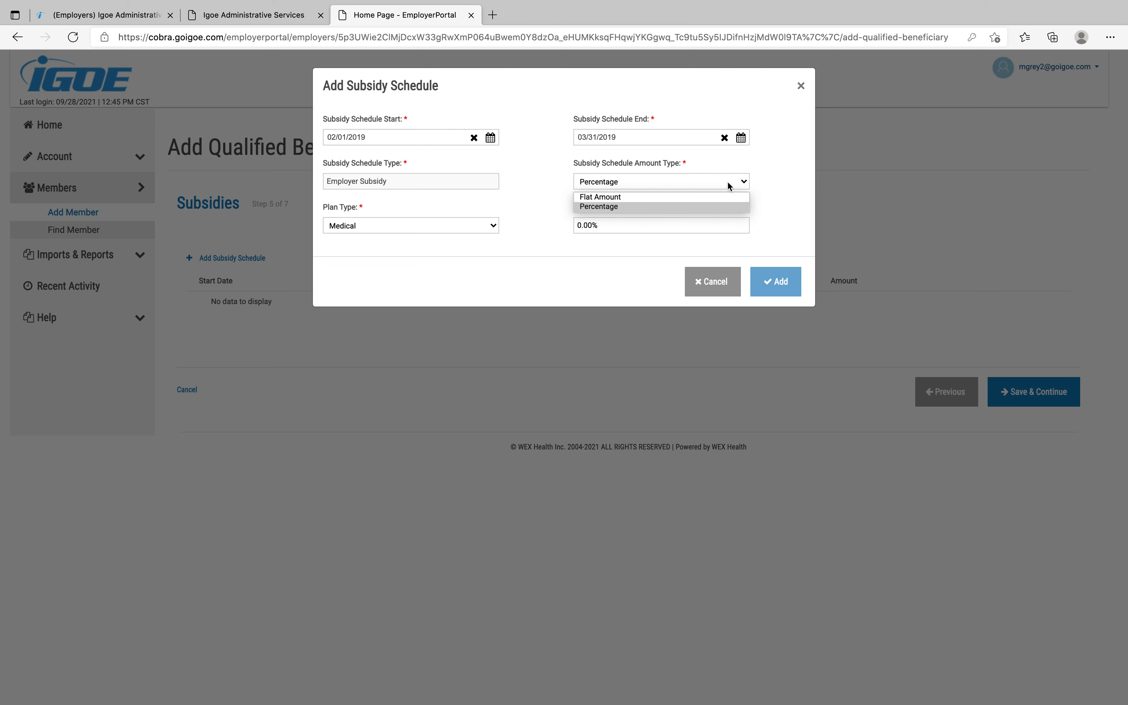
{"action": "left_click", "coordinate": [666, 195]}
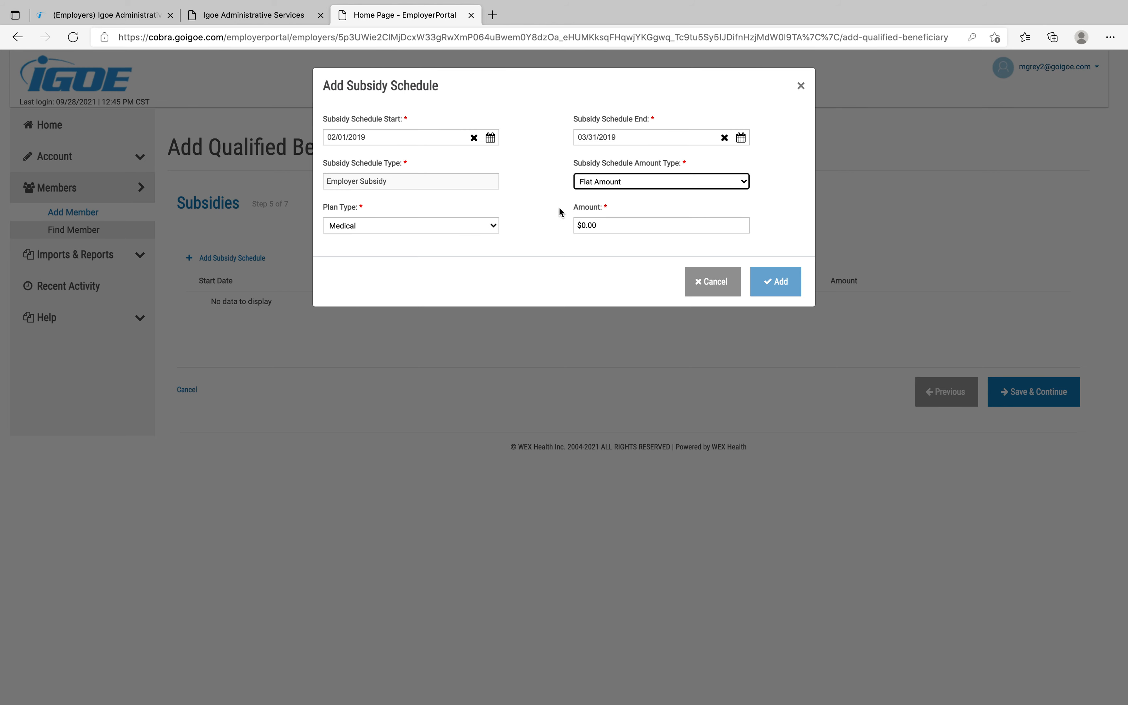
{"action": "left_click", "coordinate": [606, 224]}
{"action": "type", "text": "100"}
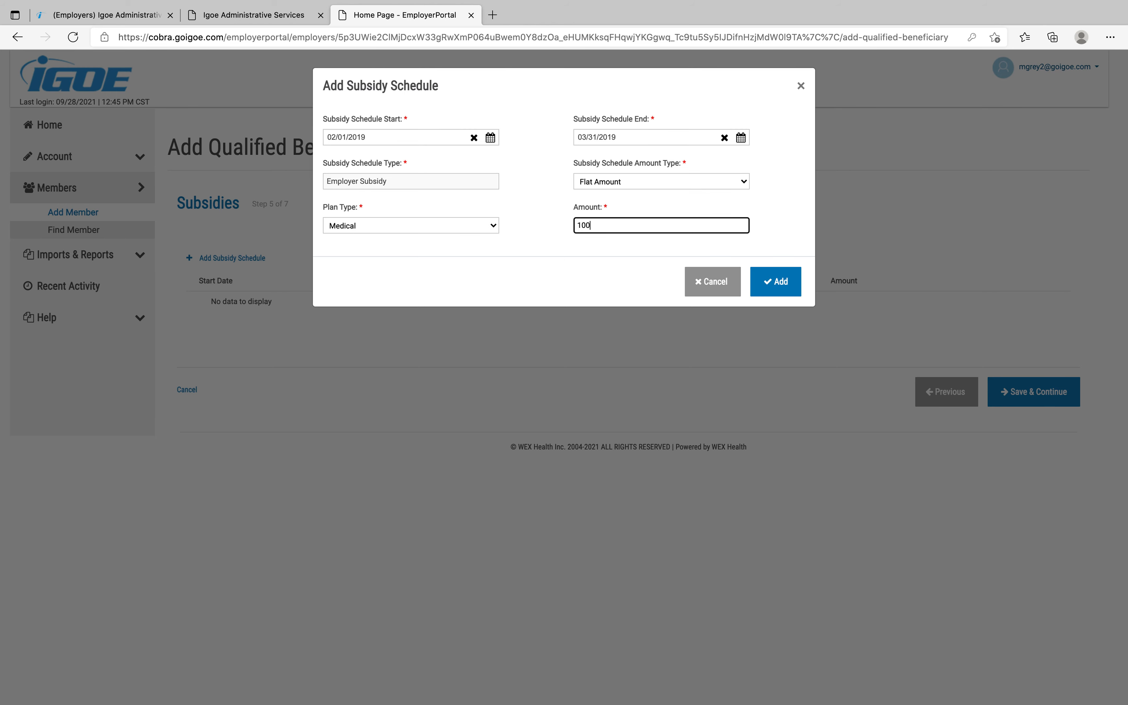
{"action": "left_click", "coordinate": [580, 258]}
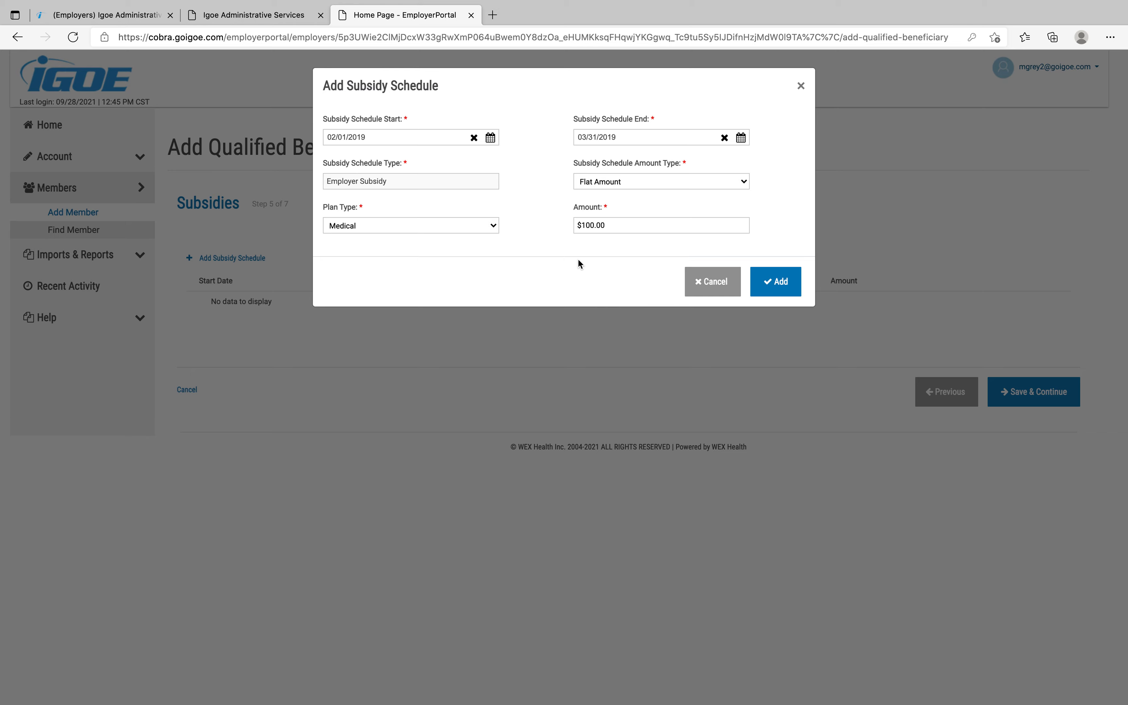
{"action": "left_click", "coordinate": [771, 279]}
{"action": "left_click", "coordinate": [771, 278]}
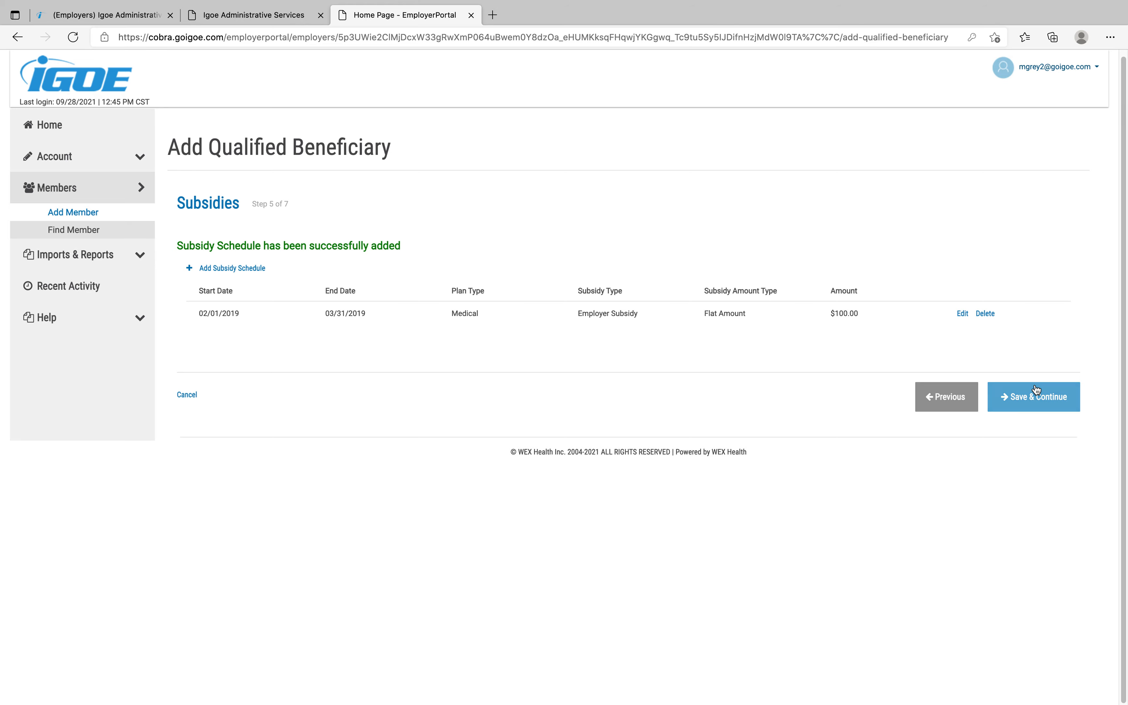
Save the subsidies and the California letter insert, then create the new qualified beneficiary member
{"action": "left_click", "coordinate": [1032, 397]}
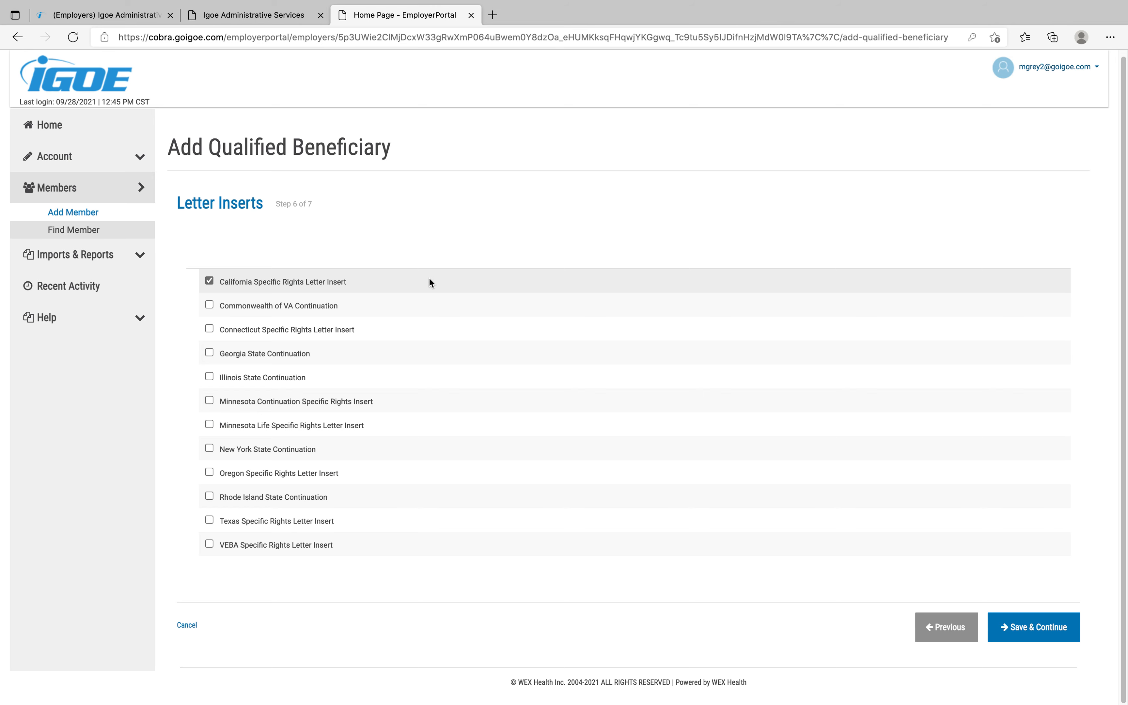
{"action": "left_click", "coordinate": [1004, 625]}
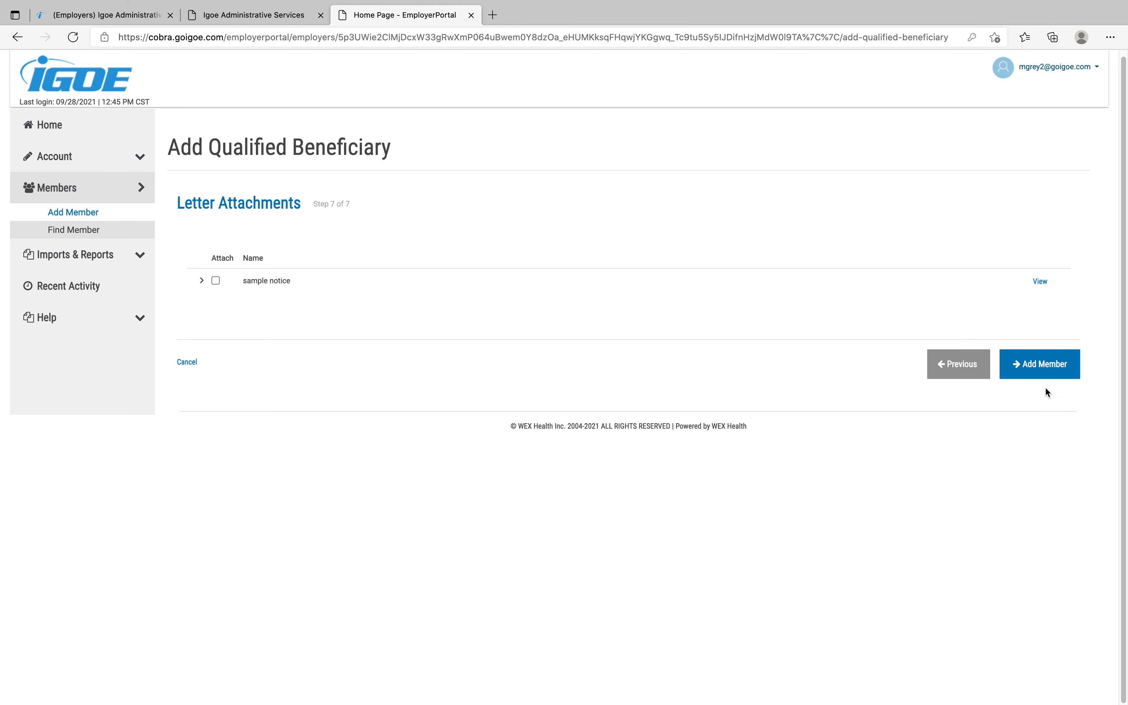
{"action": "left_click", "coordinate": [1049, 370]}
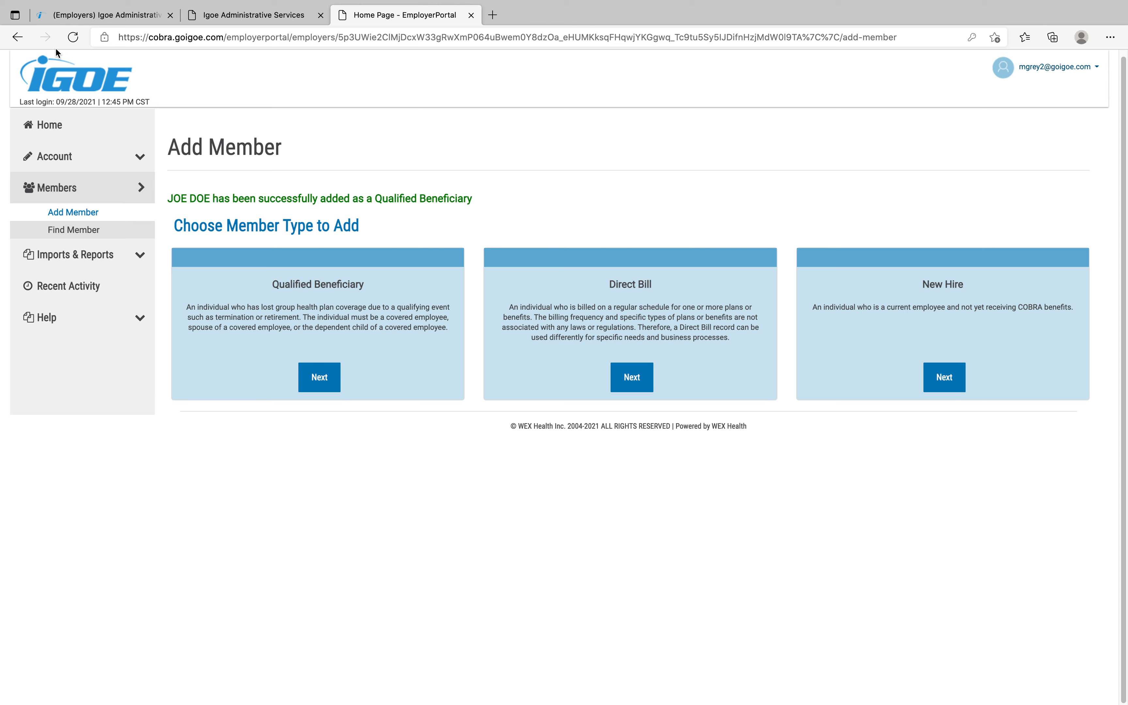
Find Qualified Beneficiary members with last name 'DOE' and open a matching member's profile
{"action": "left_click", "coordinate": [73, 231]}
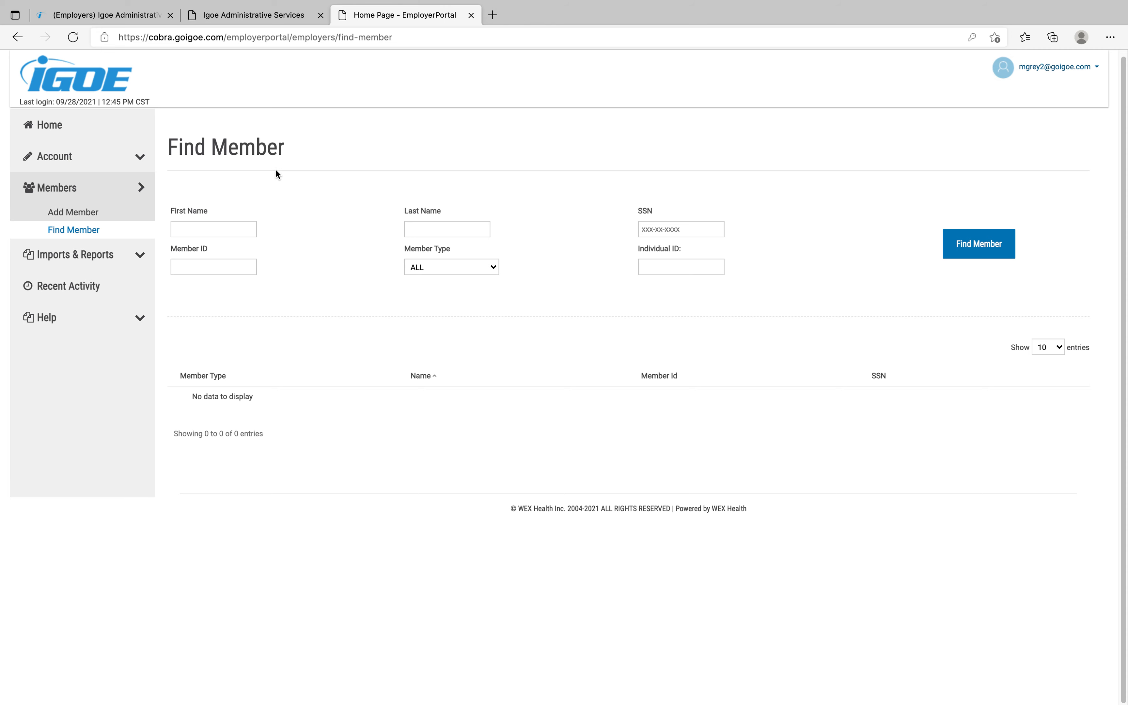
{"action": "left_click", "coordinate": [486, 270]}
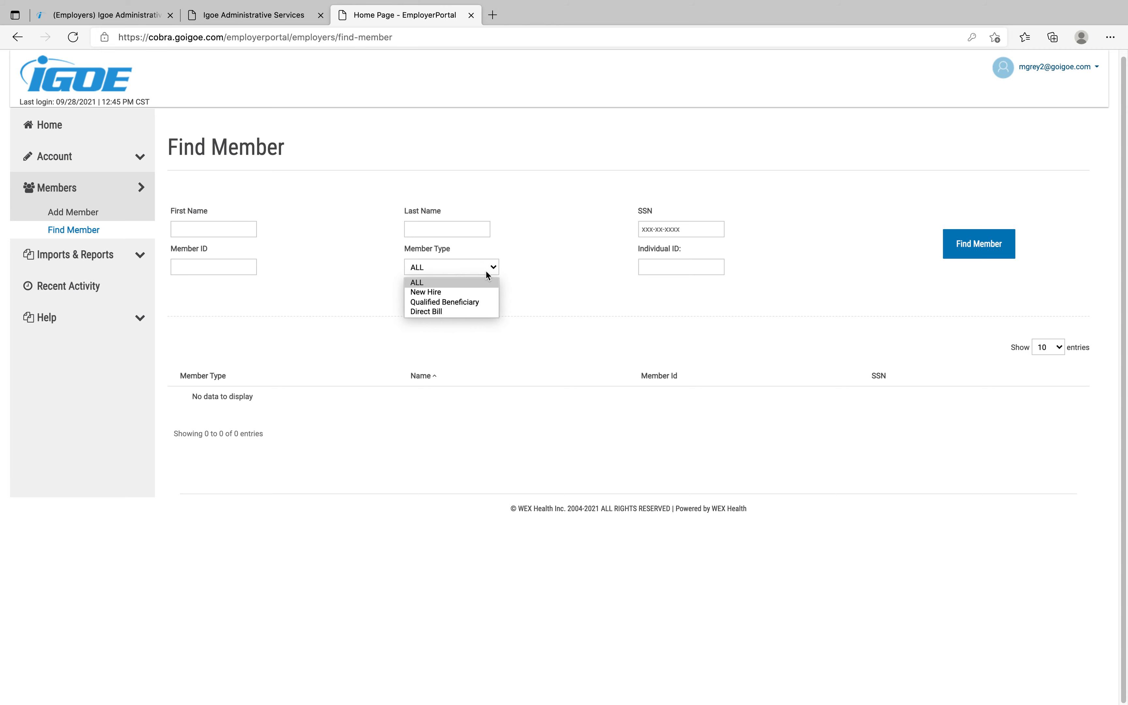
{"action": "left_click", "coordinate": [486, 270]}
{"action": "left_click", "coordinate": [475, 268]}
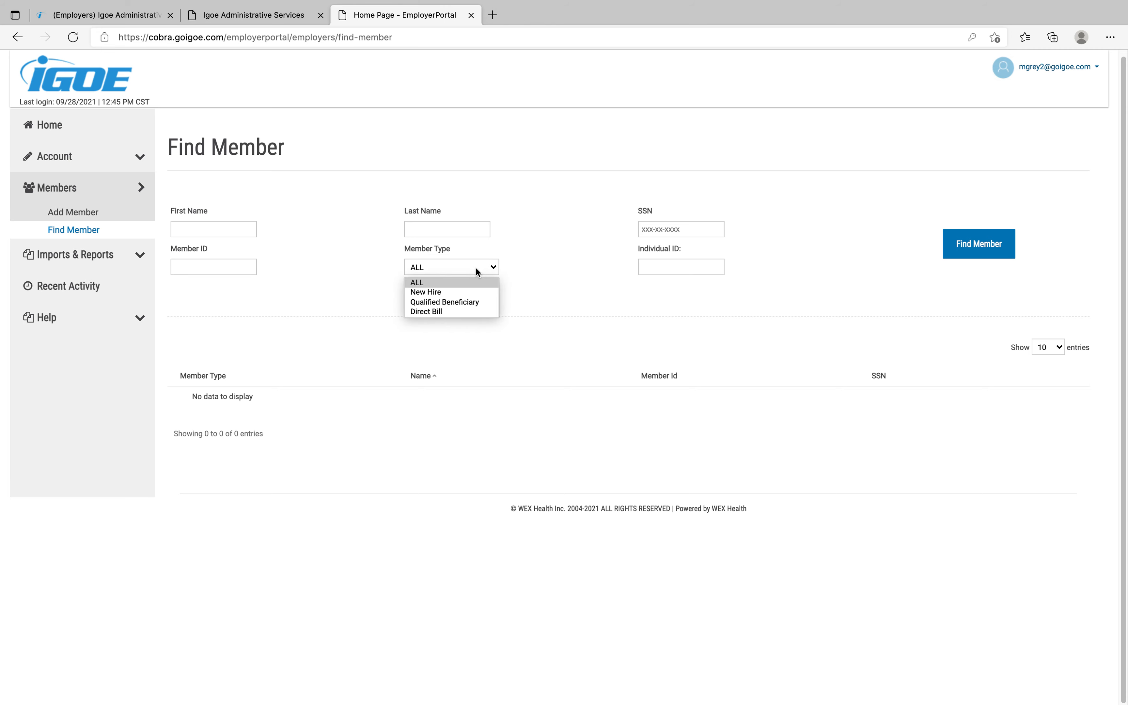
{"action": "left_click", "coordinate": [463, 303]}
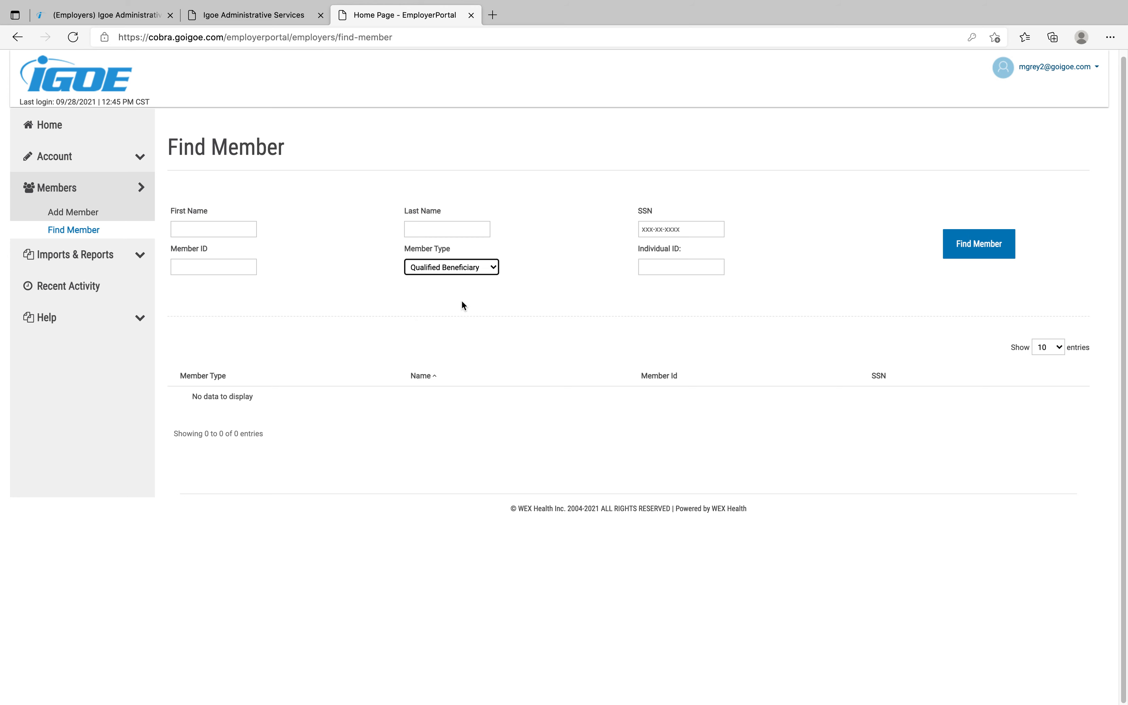
{"action": "left_click", "coordinate": [456, 224]}
{"action": "type", "text": "DOE"}
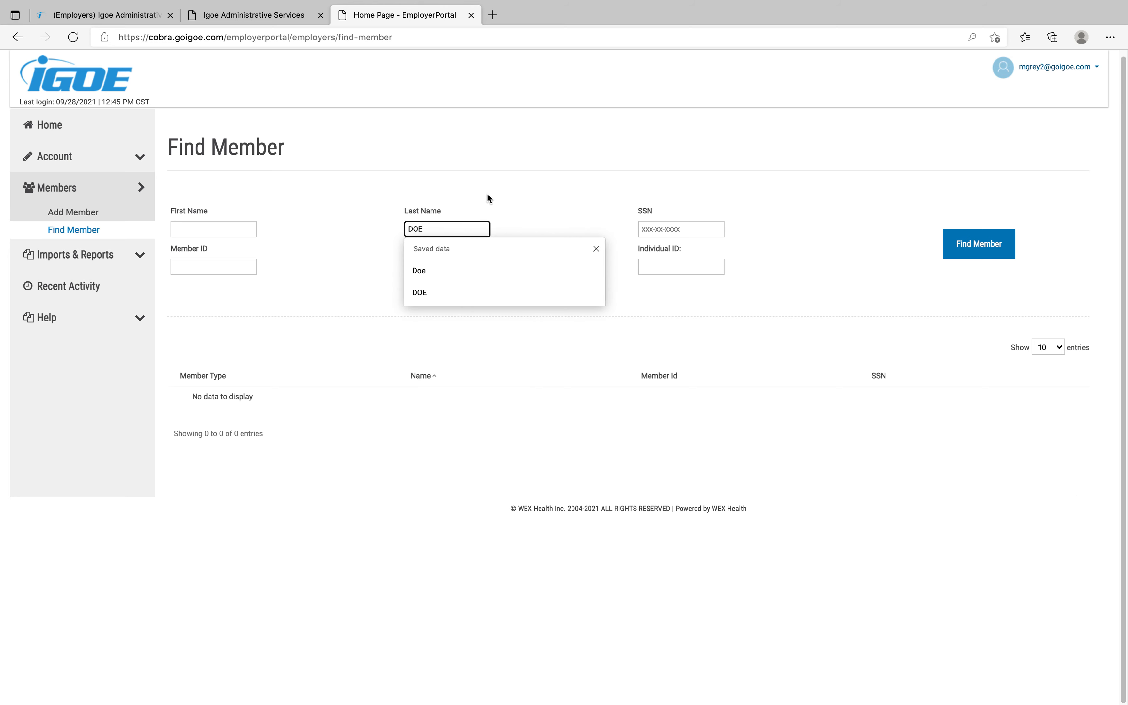
{"action": "left_click", "coordinate": [502, 188]}
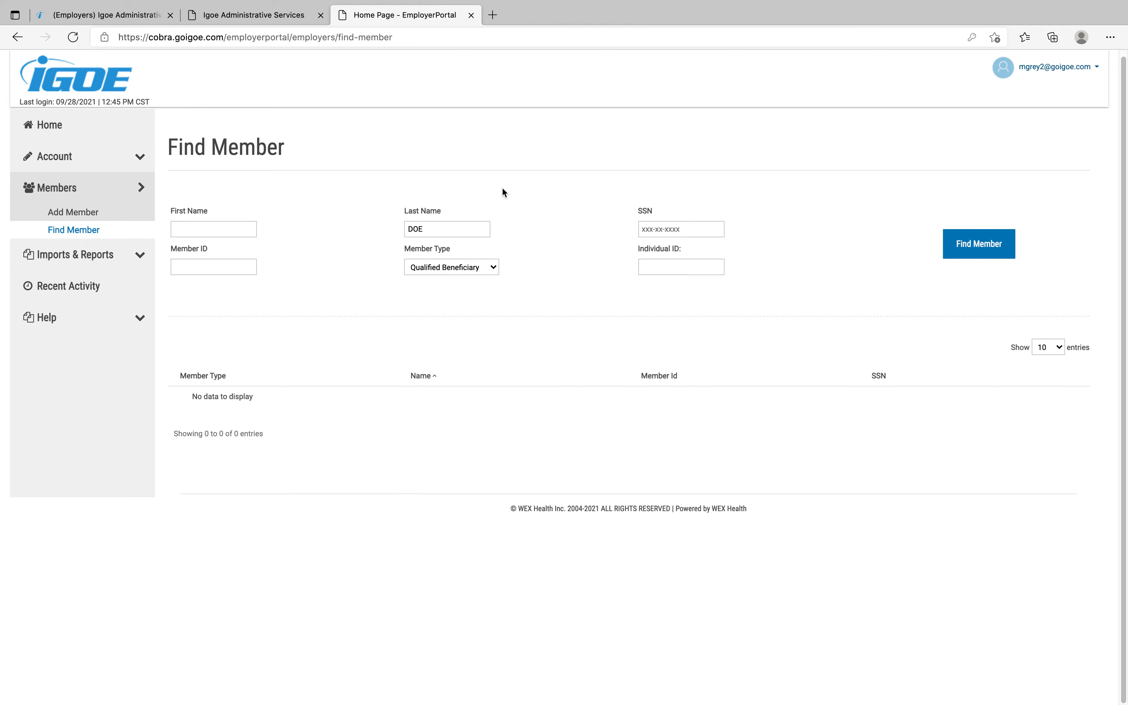
{"action": "left_click", "coordinate": [961, 244]}
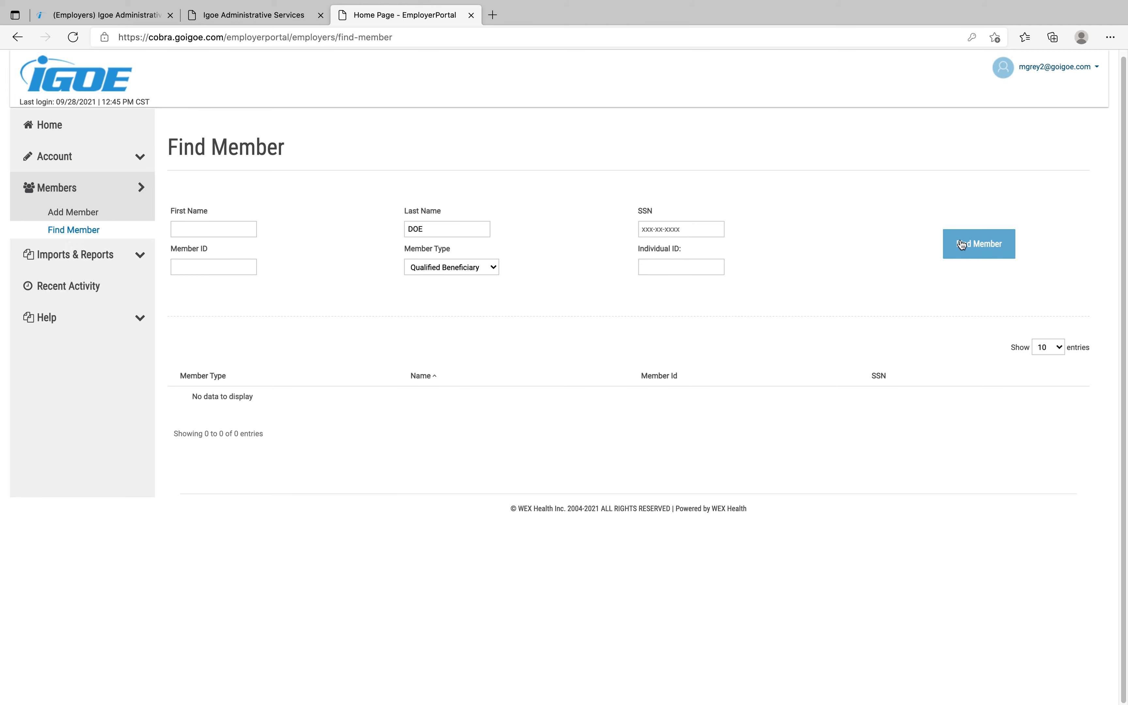
{"action": "left_click", "coordinate": [961, 244]}
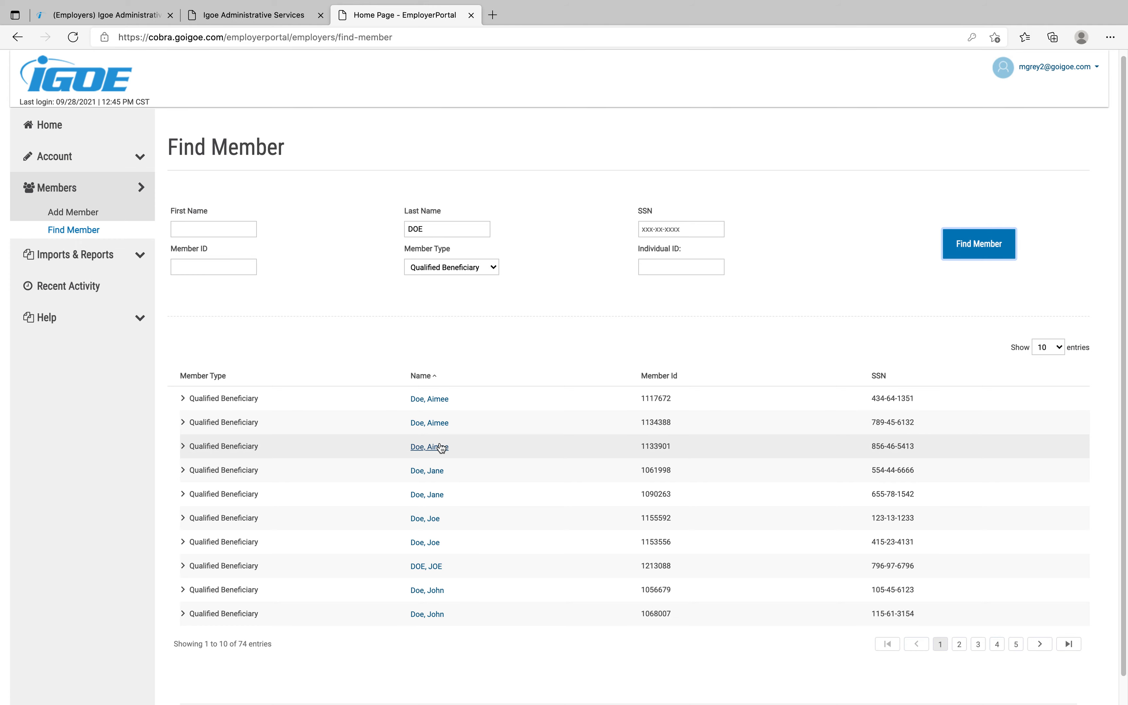
{"action": "left_click", "coordinate": [428, 590]}
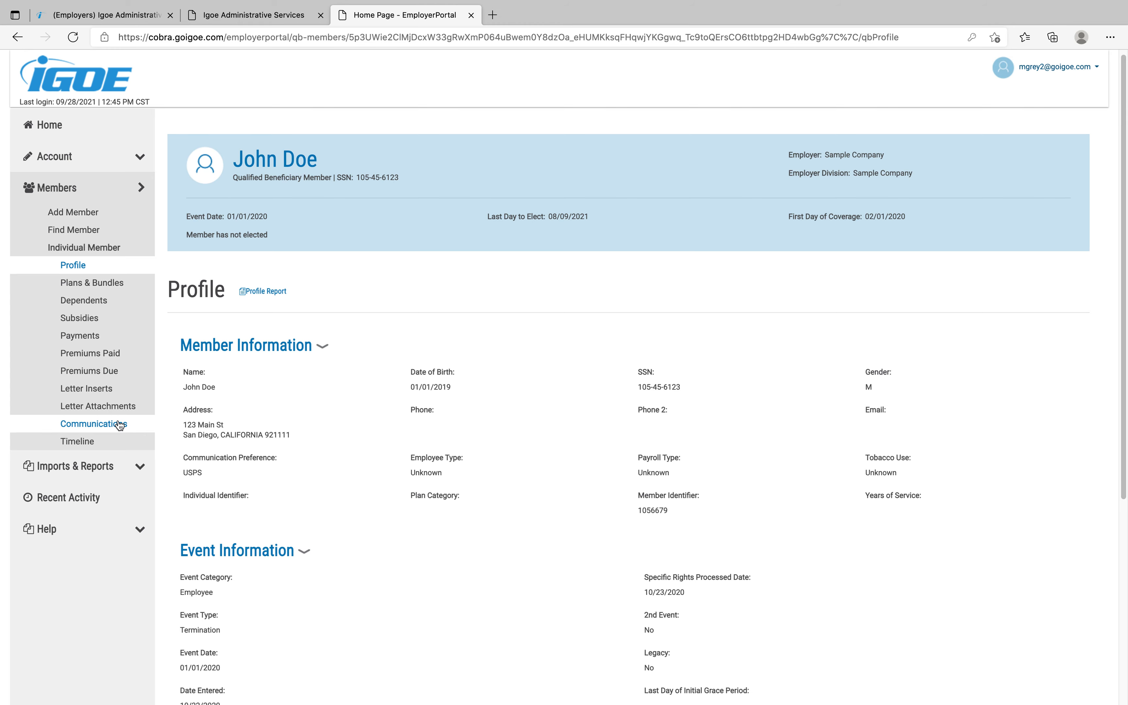
Show the member's Communications, which list the COBRA Specific Rights Notice Letter
{"action": "left_click", "coordinate": [93, 423]}
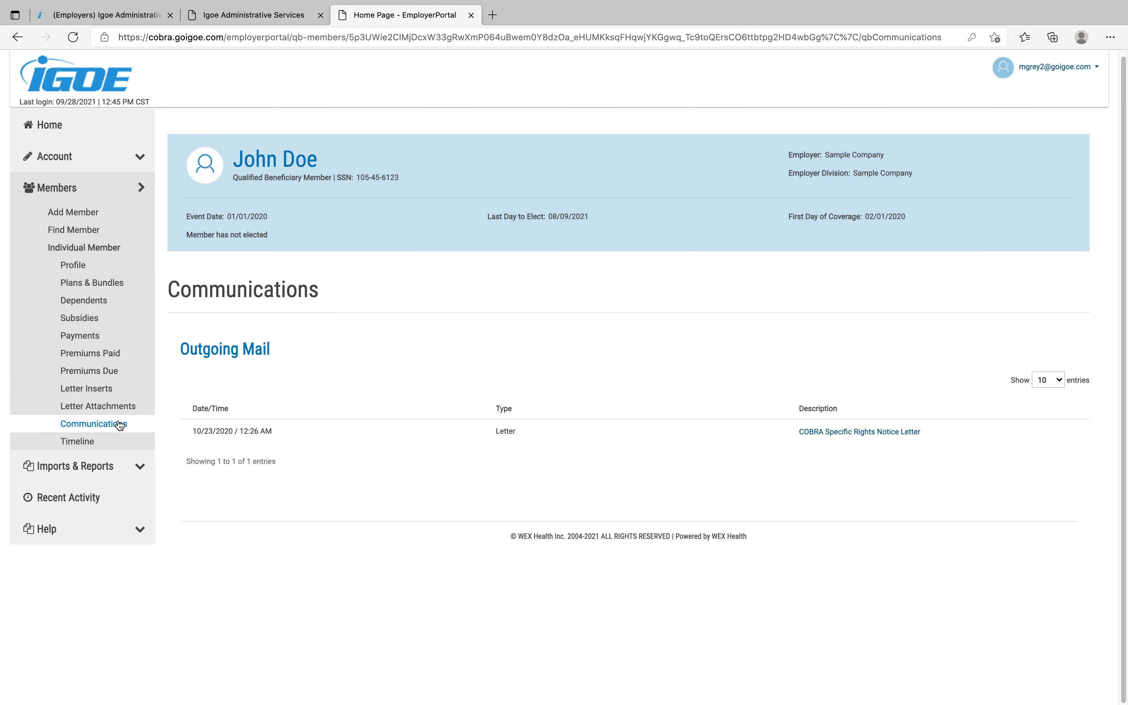